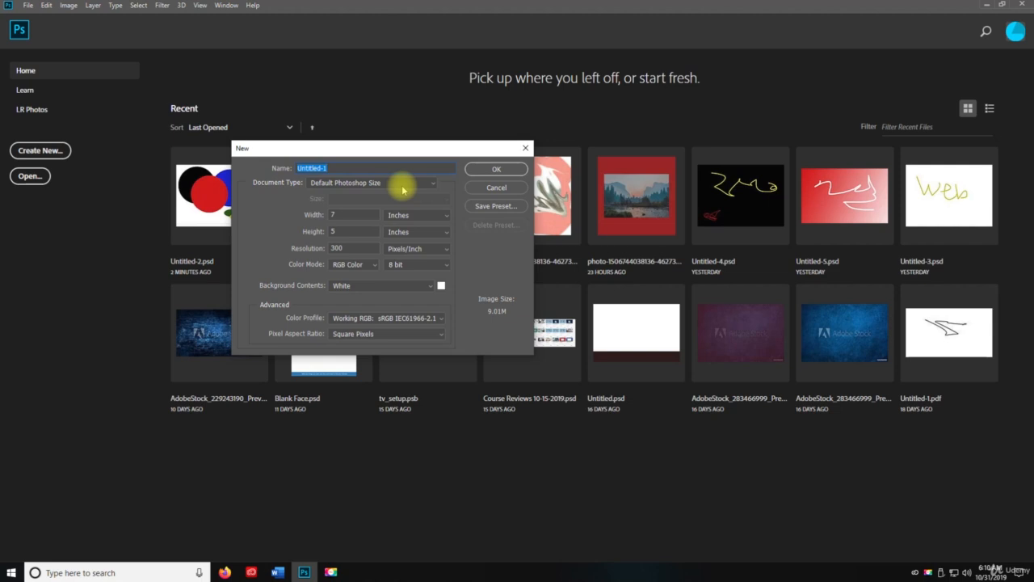
Create the new document with the name "03. Lasso Tool", using the default 7 × 5 inch, 300 pixels/inch settings
text(03. La)
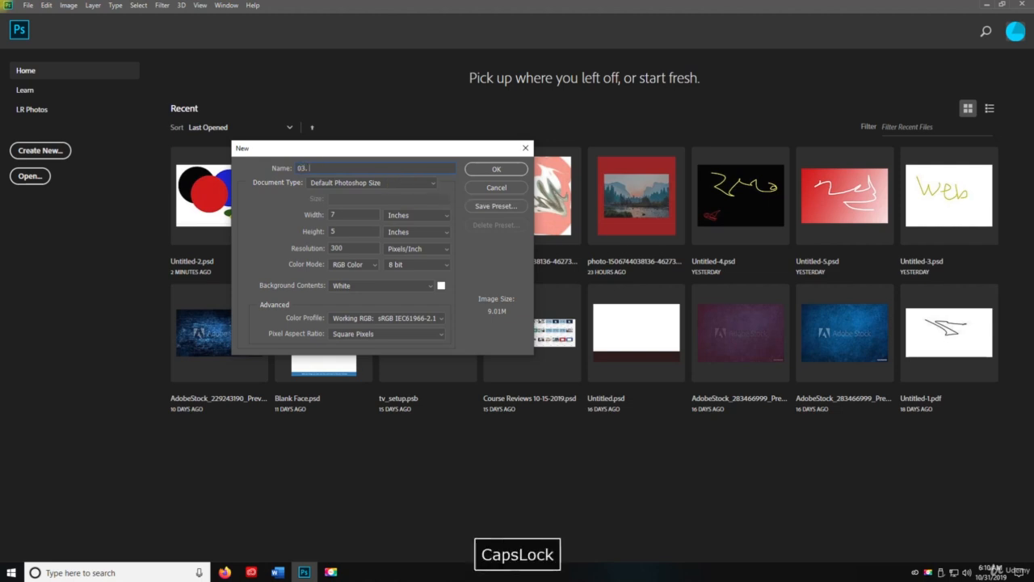
text(sso Tool)
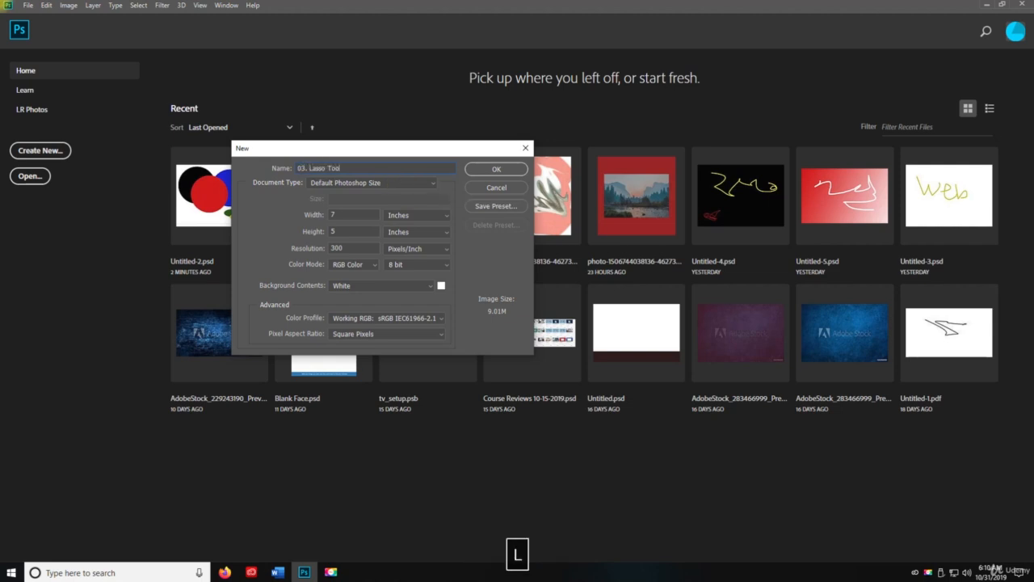
key(Return)
Save the document to the Desktop in Photoshop format as "03. Lasso Tool"
key(ctrl+s)
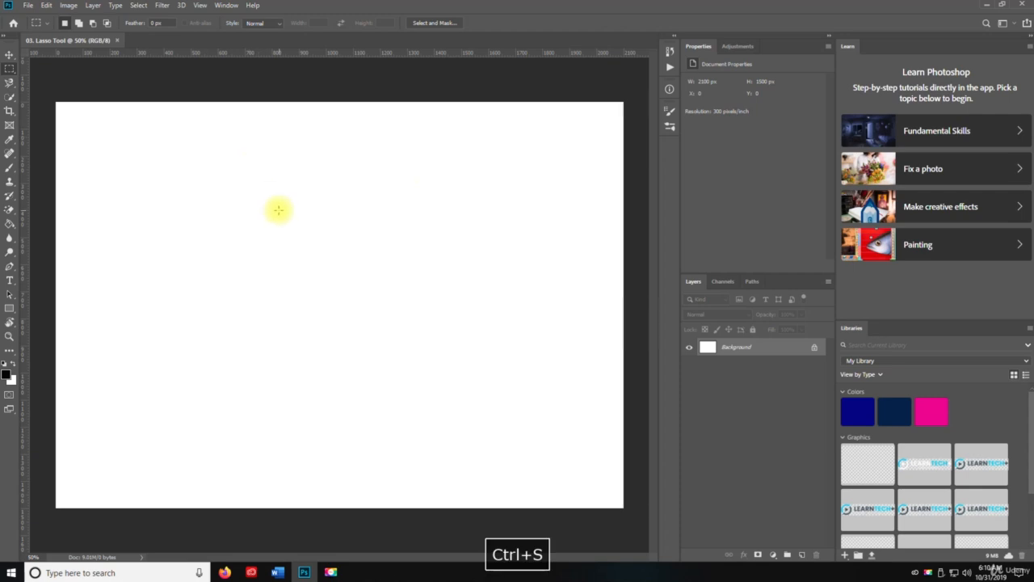
key(ctrl+shift+s)
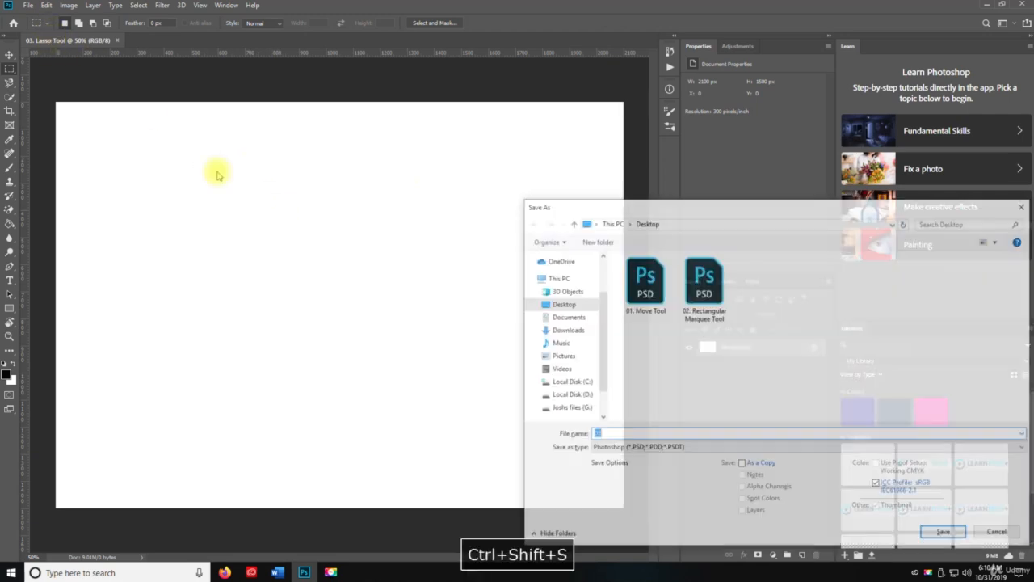
drag(765, 217, 383, 19)
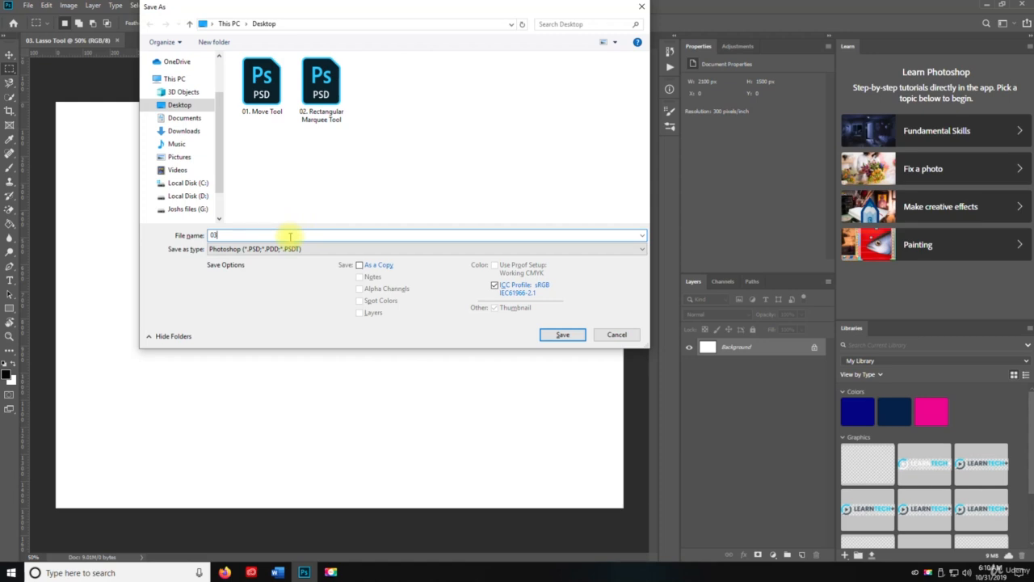
text(03.)
key(CapsLock)
text(Lasso)
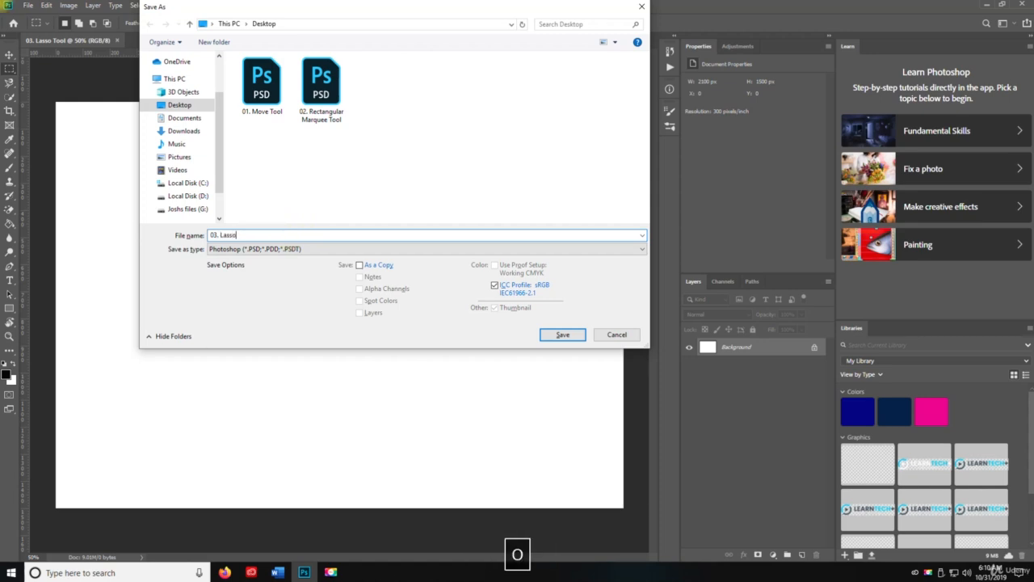
key(CapsLock)
text(T)
key(CapsLock)
text(ool)
key(Return)
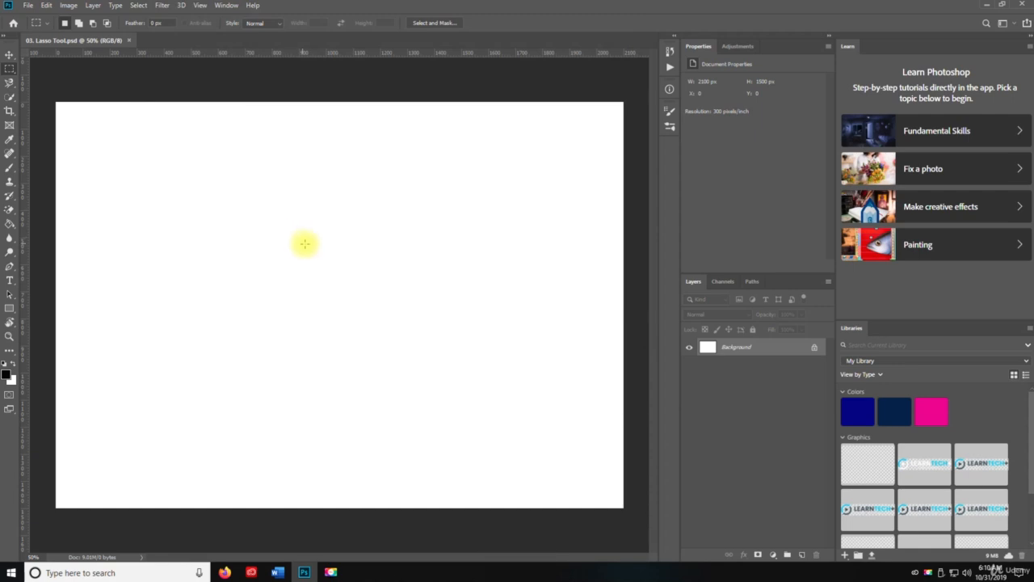
Activate the Lasso tool and add an empty layer above the Background layer
key(v)
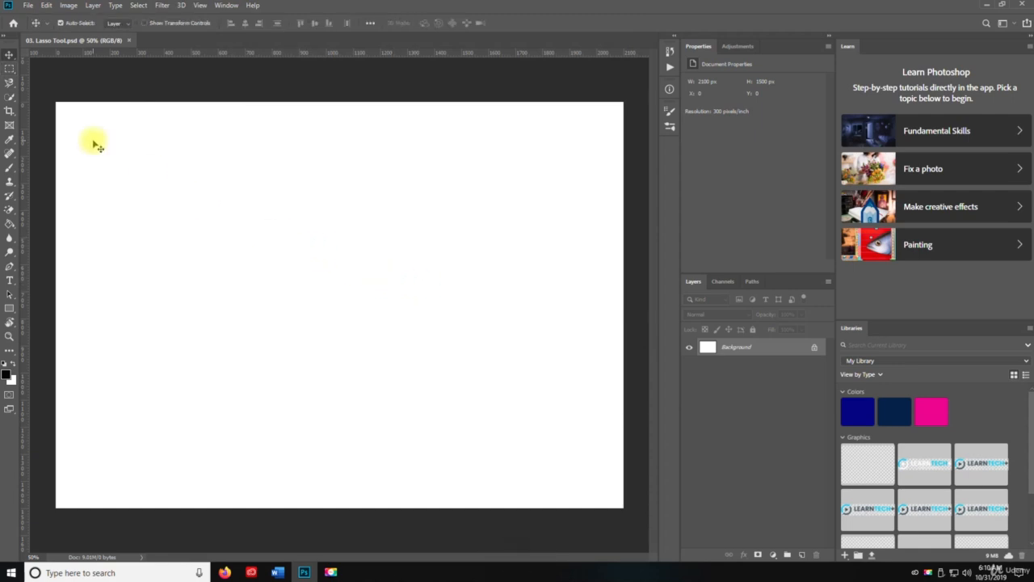
right_click(9, 84)
click(42, 80)
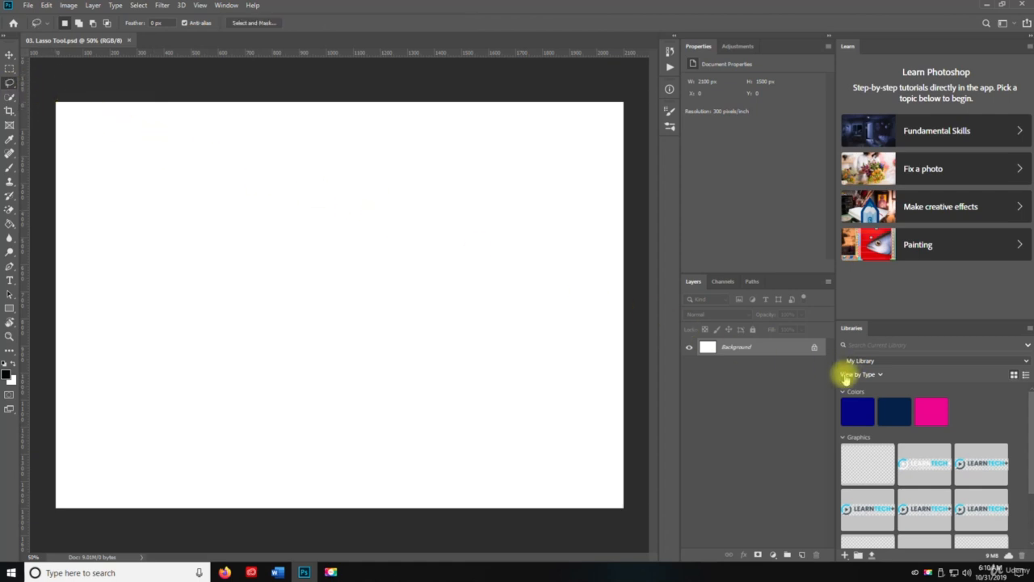
click(801, 555)
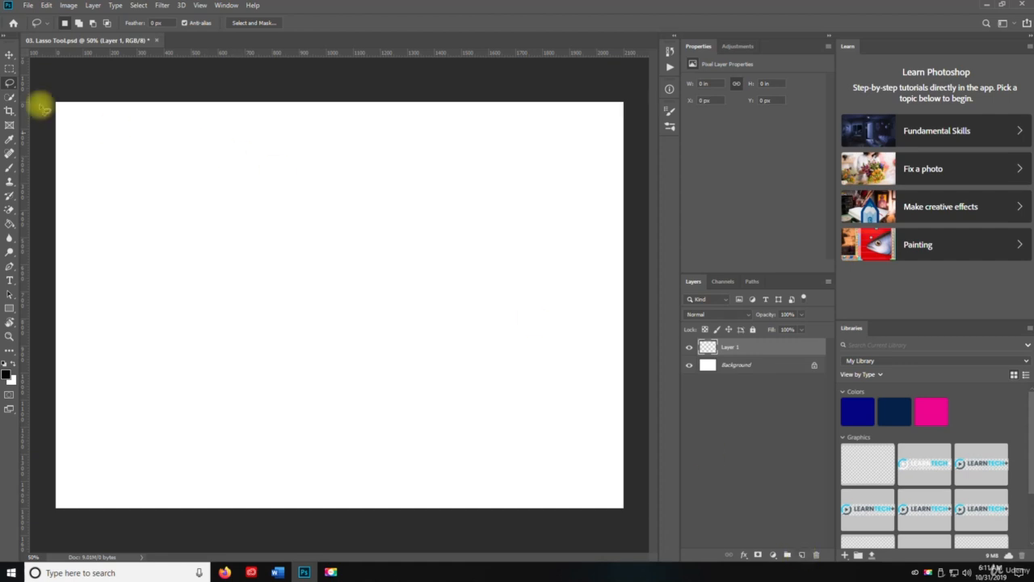
Fill a rectangular marquee of about 2.91 × 1.55 in with black in the canvas's upper-left area, and deselect
click(10, 69)
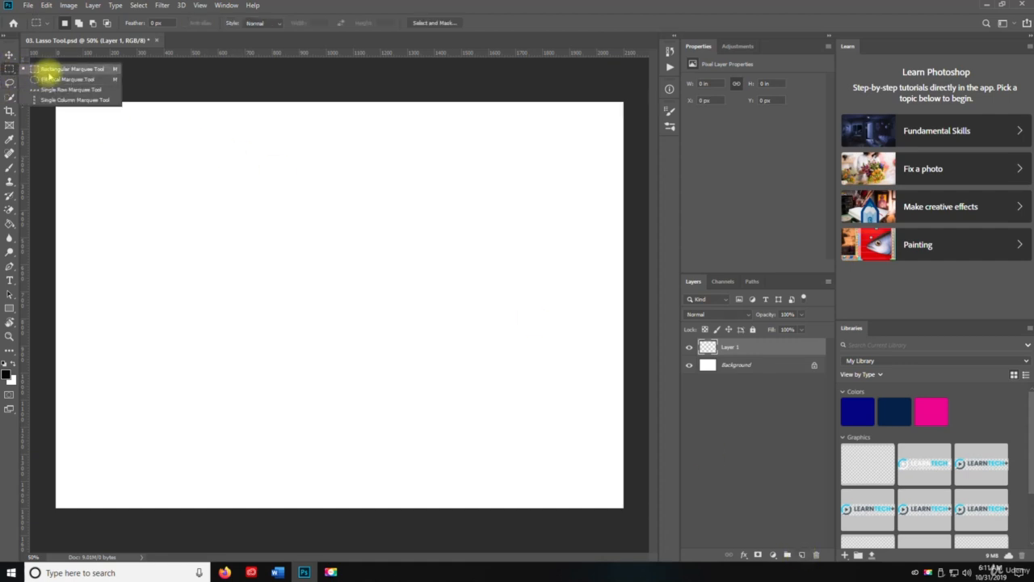
click(49, 74)
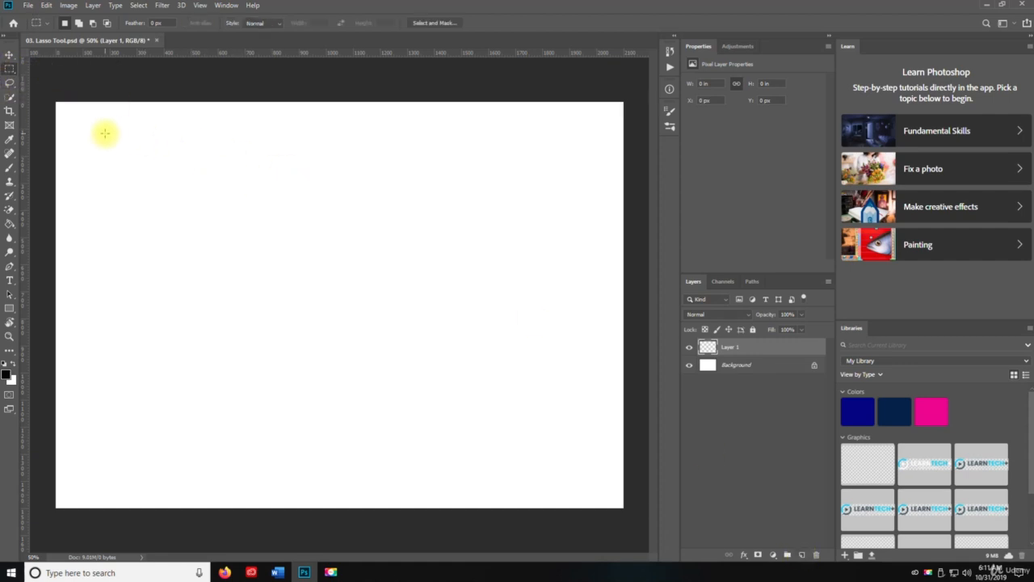
drag(104, 134, 341, 259)
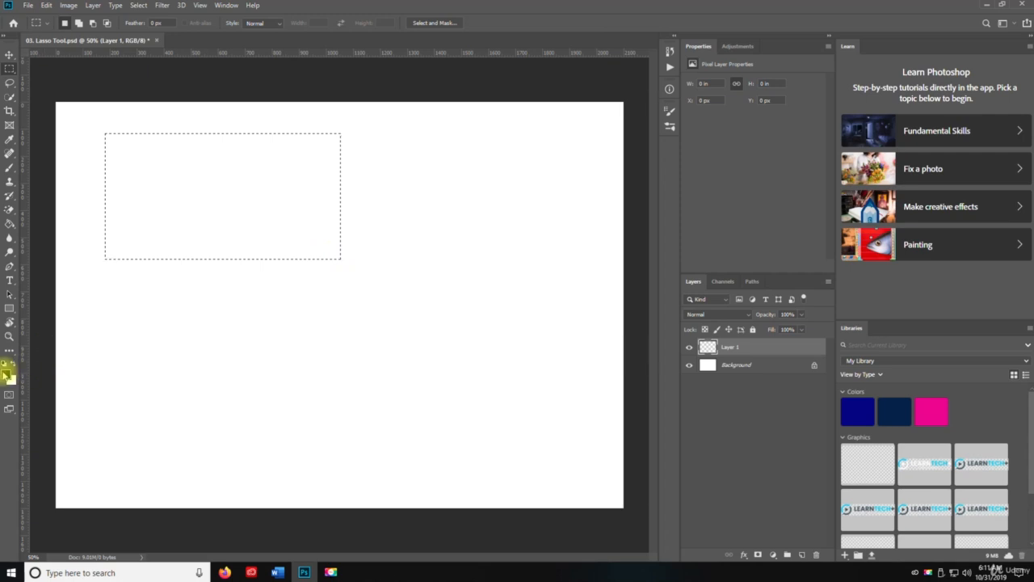
key(g)
click(183, 218)
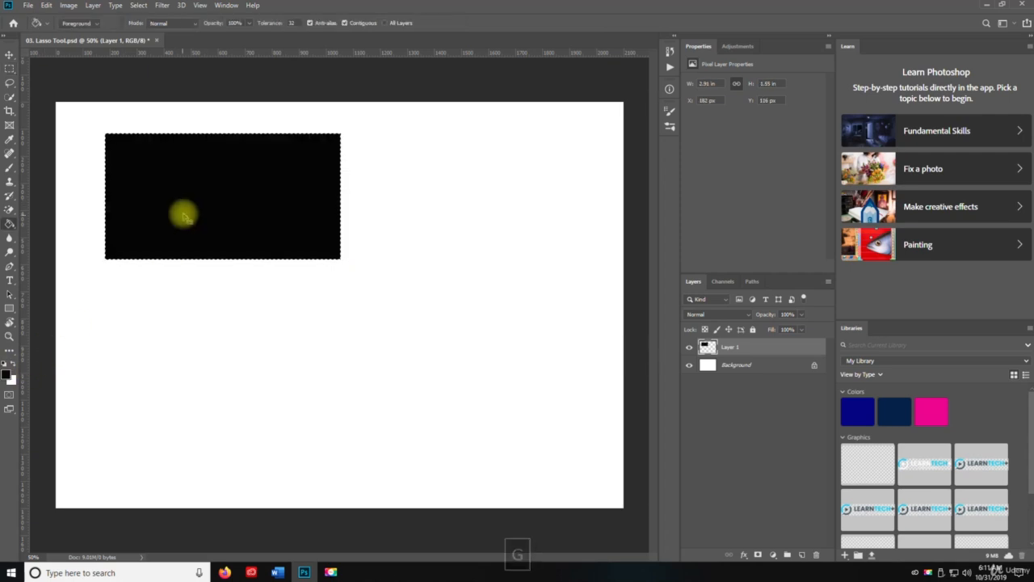
key(ctrl+d)
key(v)
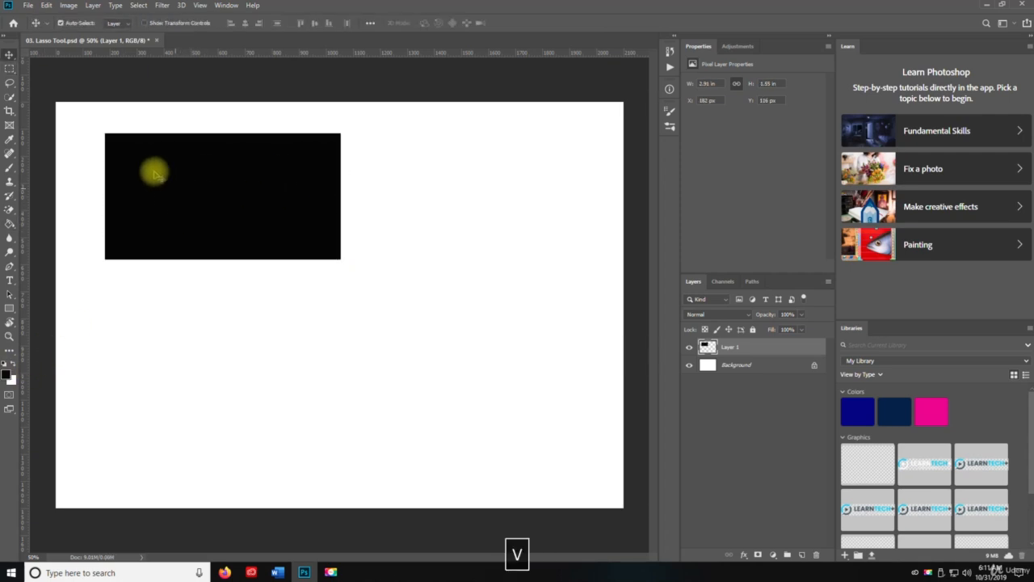
Cut a rough freehand oval out of the middle of the black rectangle with the Lasso tool, and deselect
click(10, 84)
click(36, 81)
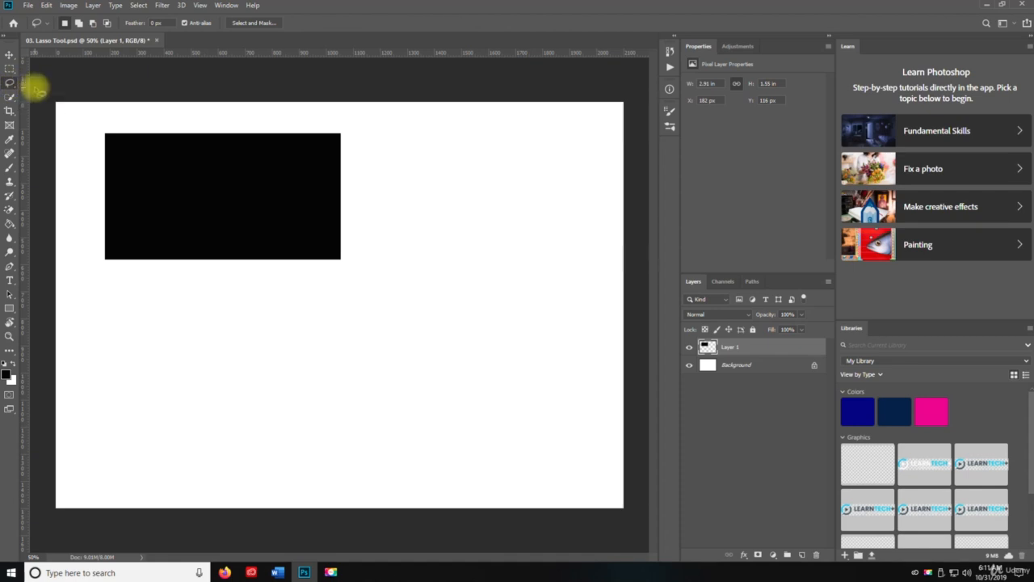
mouse_move(185, 179)
mouse_down()
mouse_move(146, 205)
mouse_move(165, 230)
mouse_move(228, 248)
mouse_move(264, 240)
mouse_move(284, 220)
mouse_move(280, 194)
mouse_move(194, 177)
mouse_up()
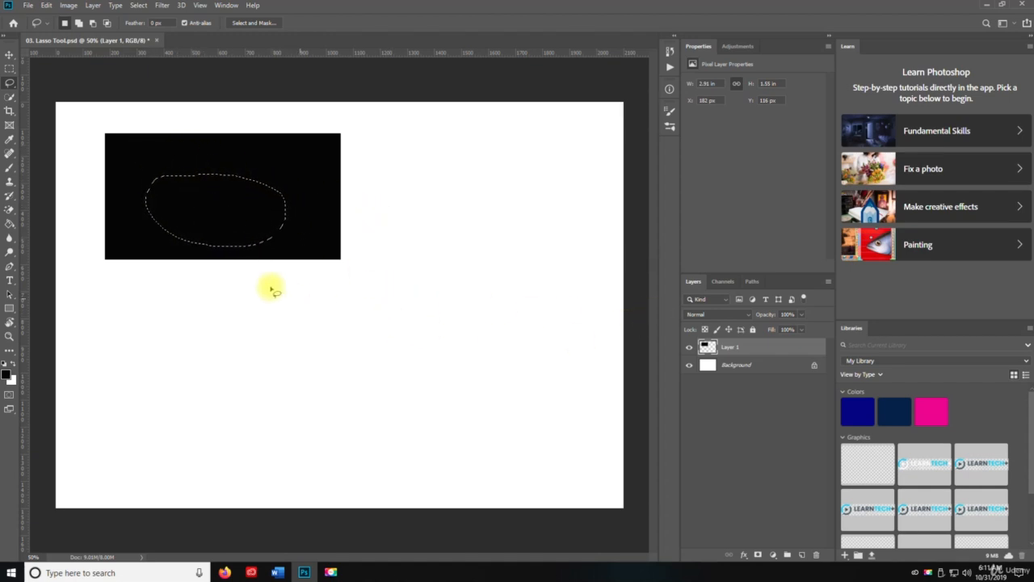
key(Delete)
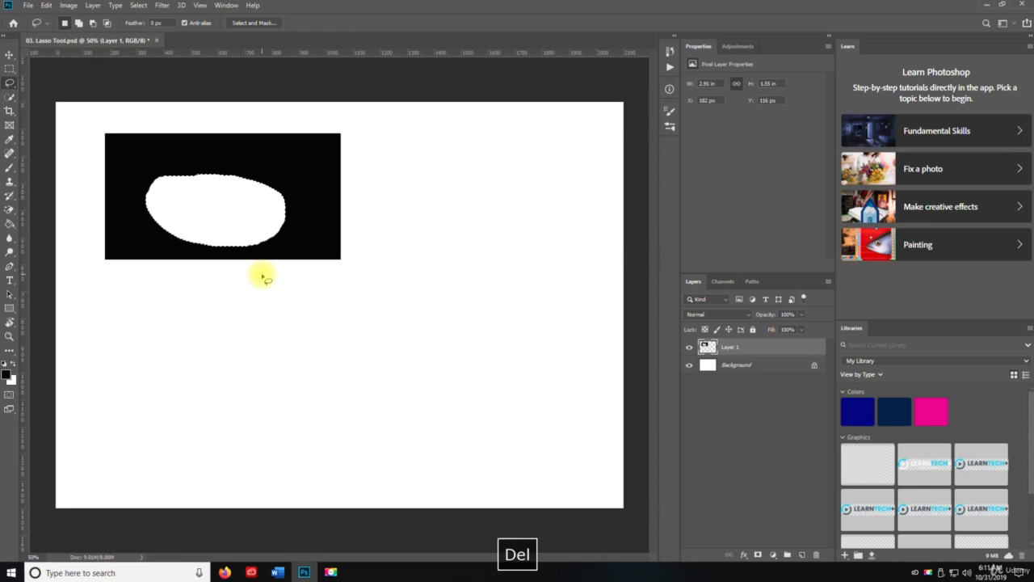
key(ctrl+d)
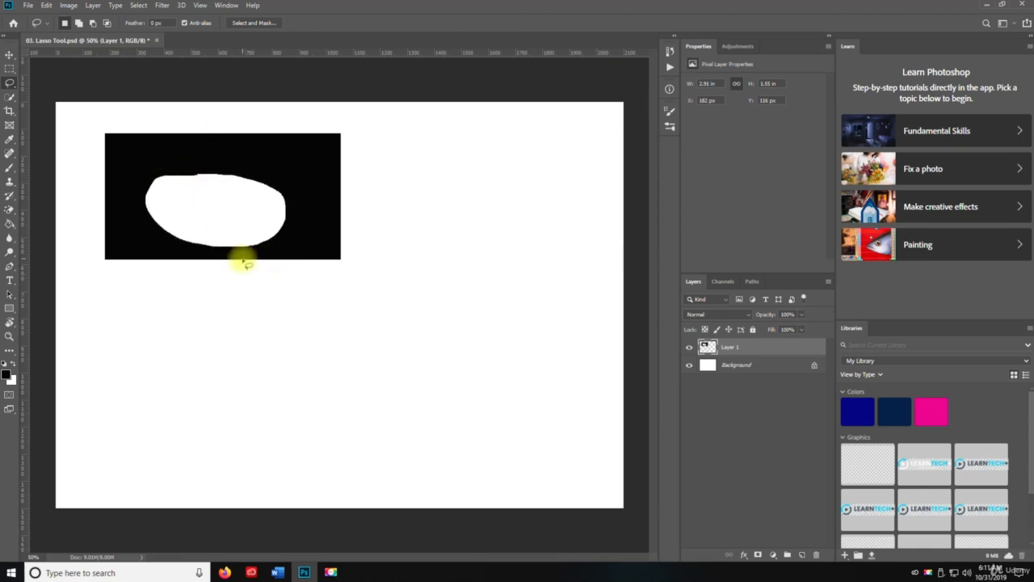
Undo the oval cutout in the black rectangle and clear the selection
key(ctrl+z)
key(ctrl+z)
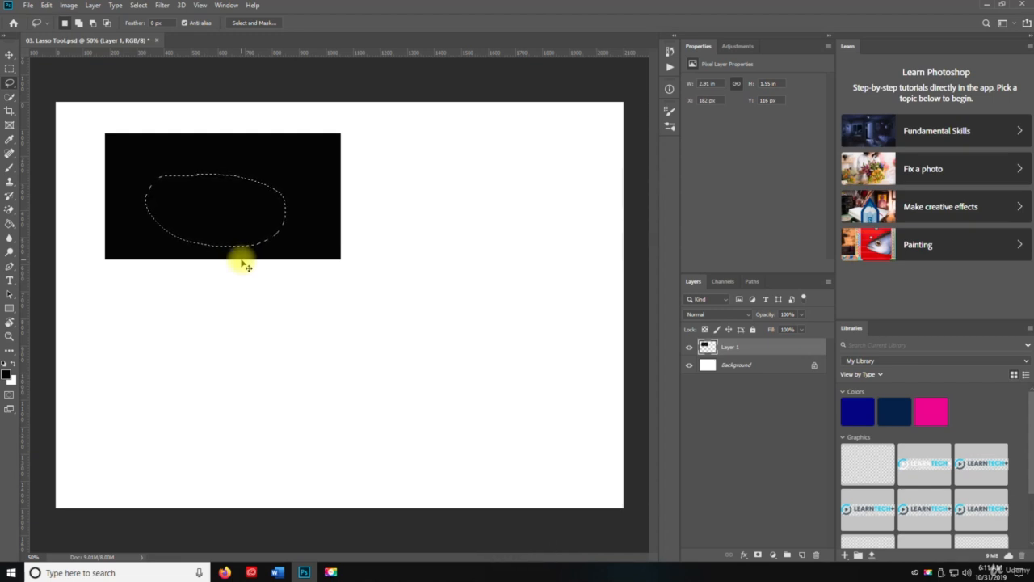
key(ctrl+d)
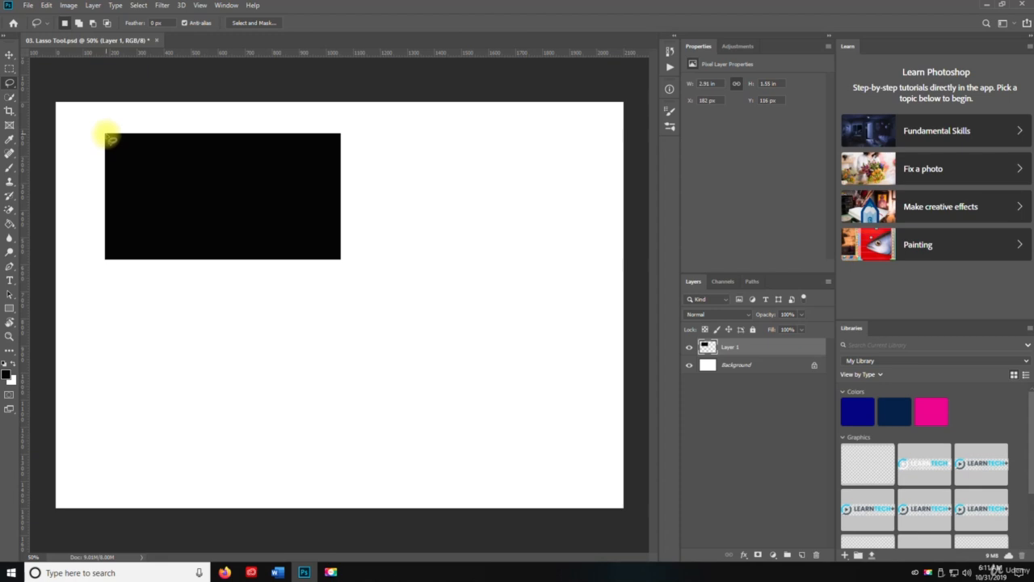
Copy a freehand bowl-shaped area of the rectangle onto a new layer and move the copy to the canvas's lower right, about X 860, Y 820 px
mouse_move(106, 135)
mouse_down()
mouse_move(129, 213)
mouse_move(165, 243)
mouse_move(296, 257)
mouse_move(327, 234)
mouse_move(341, 136)
mouse_move(108, 134)
mouse_up()
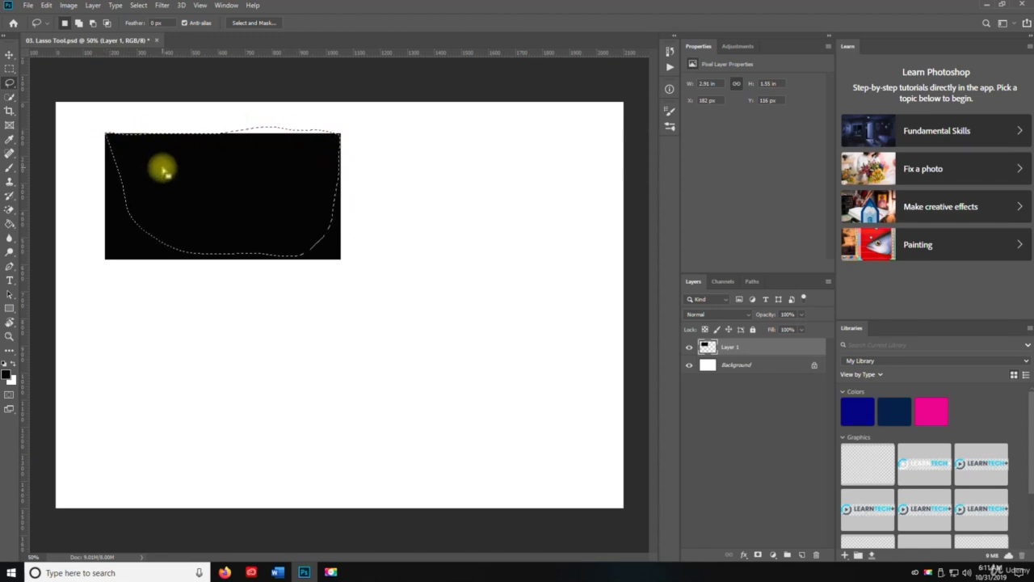
key(ctrl+c)
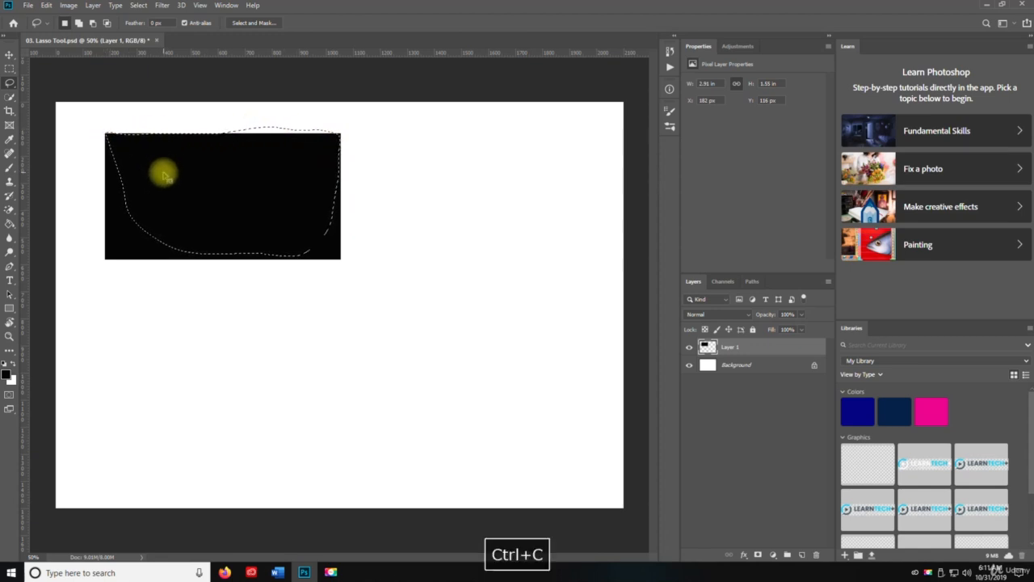
click(803, 555)
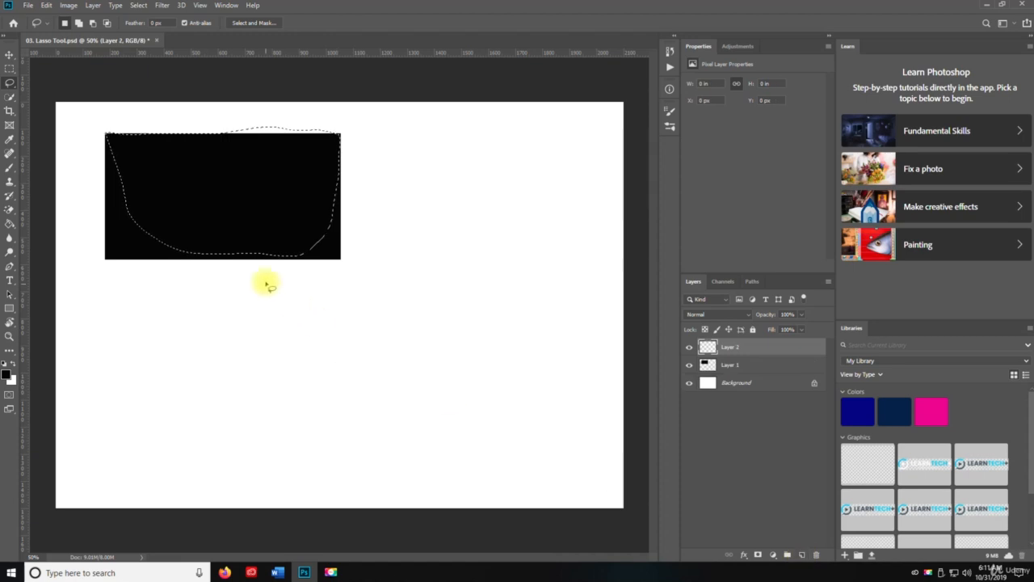
key(ctrl+v)
key(v)
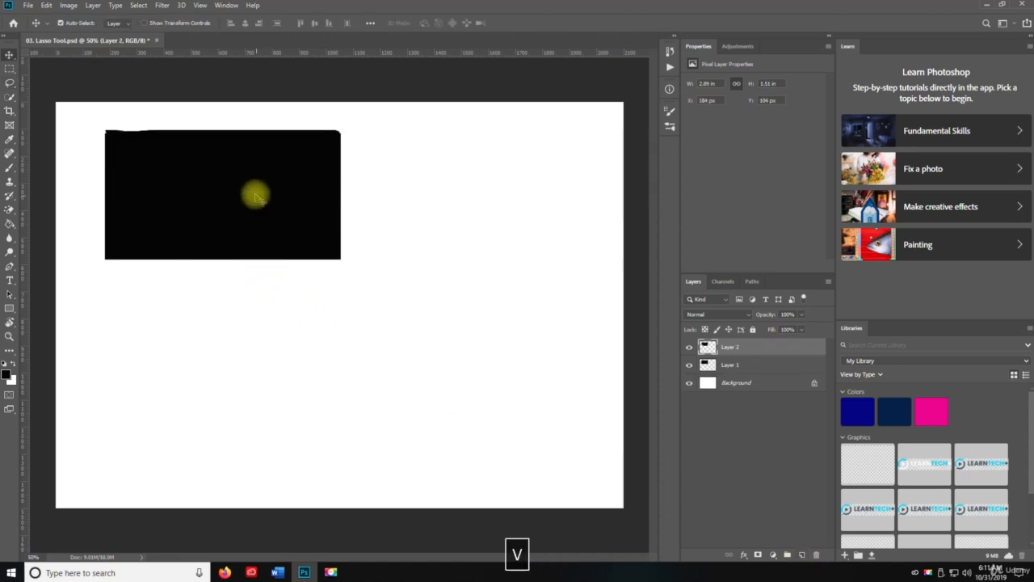
drag(253, 194, 442, 397)
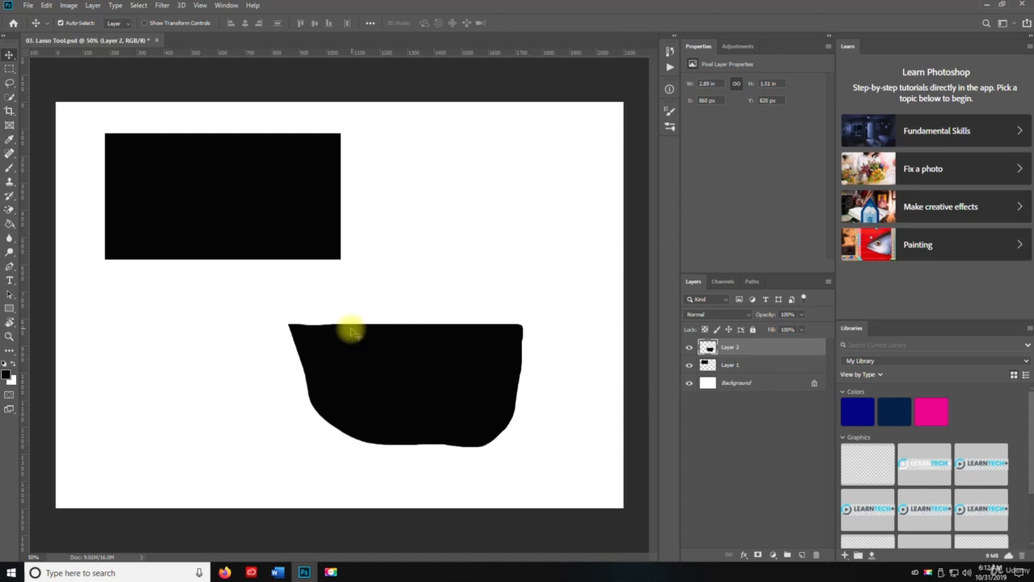
key(l)
mouse_move(381, 295)
mouse_down()
mouse_move(250, 293)
mouse_move(223, 367)
mouse_move(366, 489)
mouse_move(609, 439)
mouse_move(476, 292)
mouse_move(236, 288)
mouse_up()
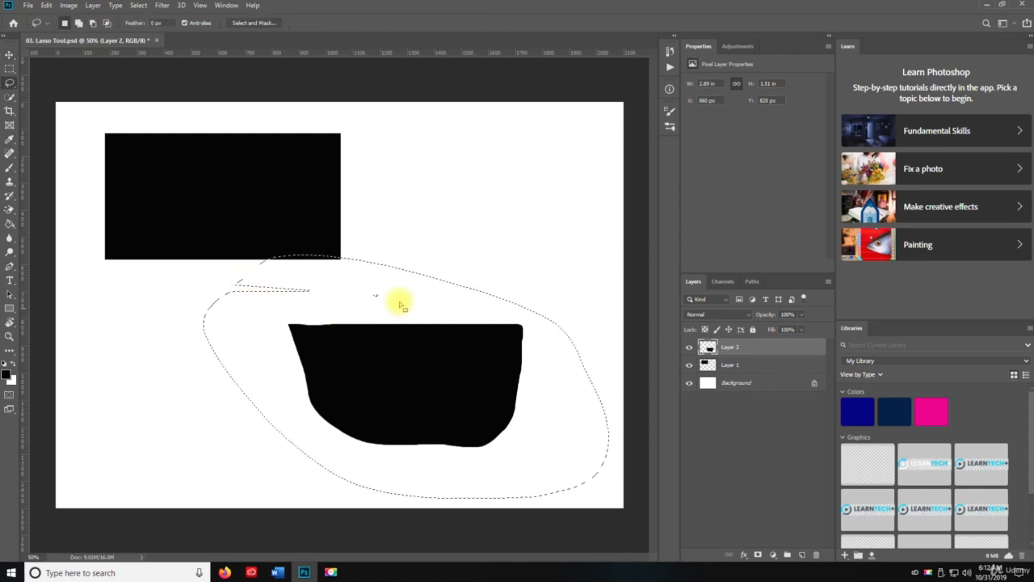
key(ctrl+d)
mouse_move(389, 305)
mouse_down()
mouse_move(372, 297)
mouse_move(469, 483)
mouse_move(496, 347)
mouse_move(520, 342)
mouse_up()
key(ctrl+d)
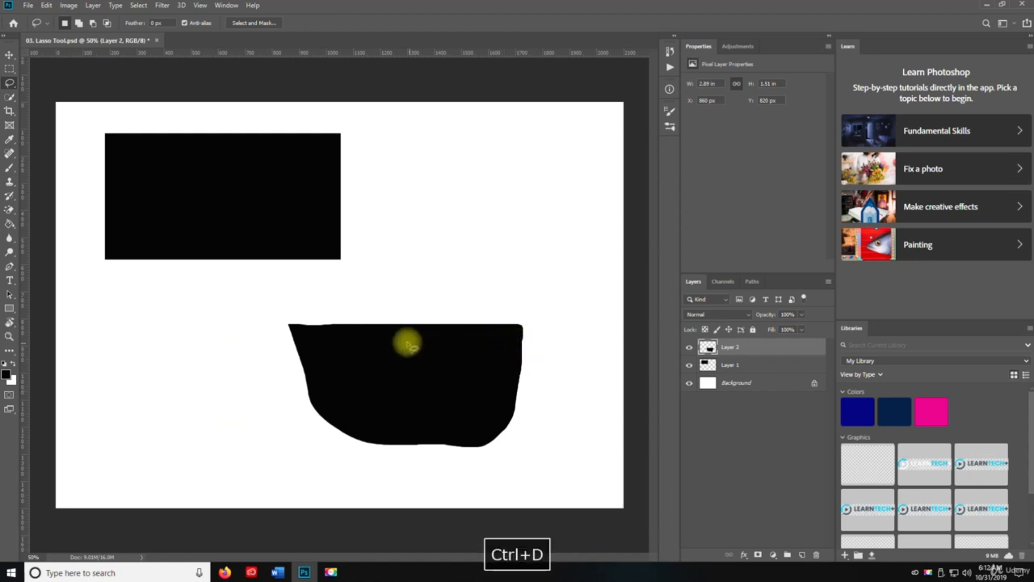
Delete the whole bowl shape with a loose lasso selection around it, and undo the deletion
mouse_move(404, 312)
mouse_down()
mouse_move(293, 310)
mouse_move(273, 321)
mouse_move(269, 356)
mouse_move(307, 411)
mouse_move(381, 459)
mouse_move(482, 471)
mouse_move(570, 426)
mouse_move(593, 357)
mouse_move(578, 335)
mouse_move(550, 316)
mouse_move(403, 314)
mouse_up()
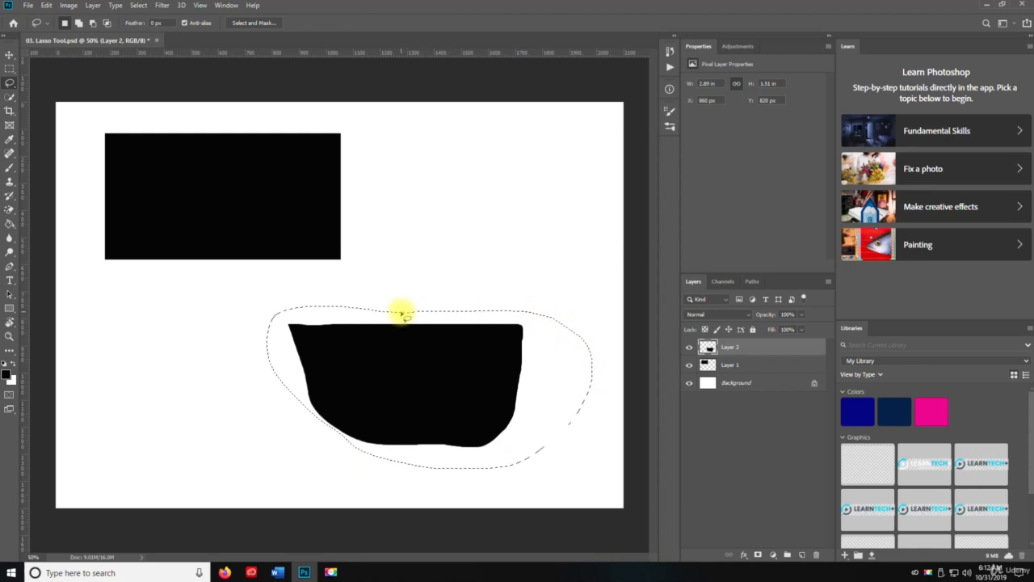
key(Delete)
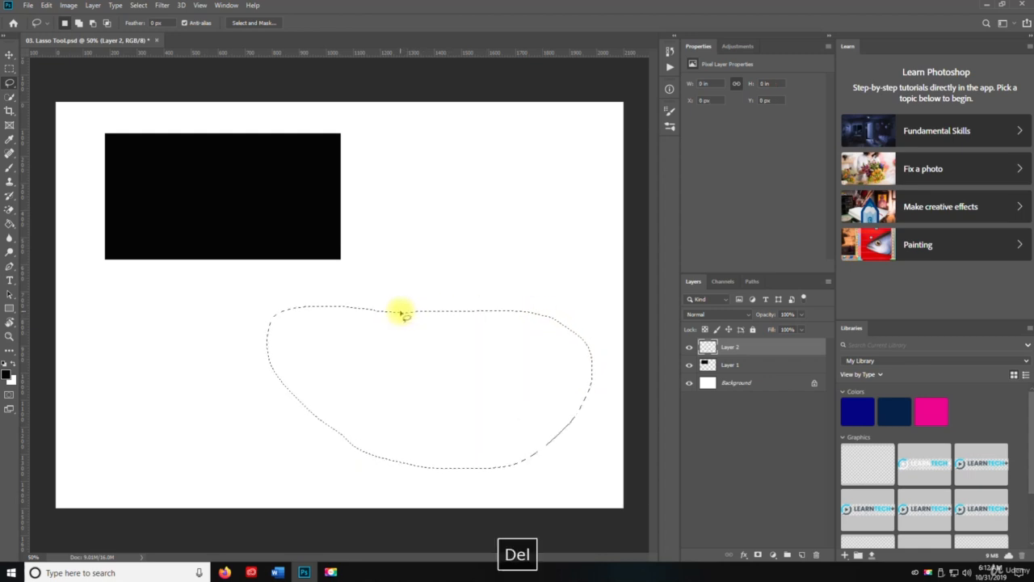
key(ctrl+z)
key(ctrl+d)
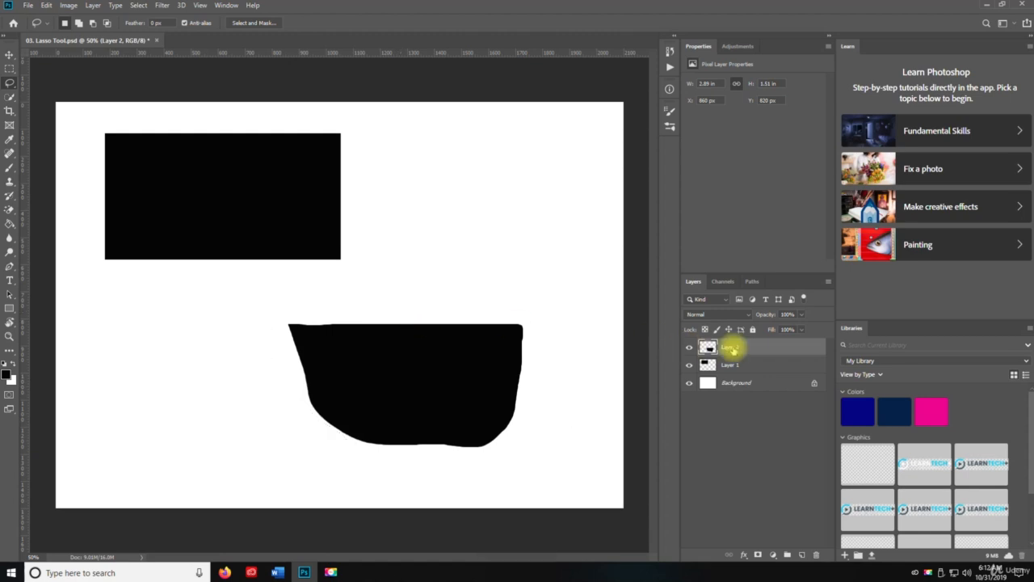
Lasso and delete the upper-right part of the bowl shape, and move the remainder left to about X 204 px, beneath the rectangle
mouse_move(368, 305)
mouse_down()
mouse_move(490, 409)
mouse_move(533, 424)
mouse_move(561, 391)
mouse_move(564, 319)
mouse_move(547, 300)
mouse_move(461, 280)
mouse_move(371, 306)
mouse_up()
key(Delete)
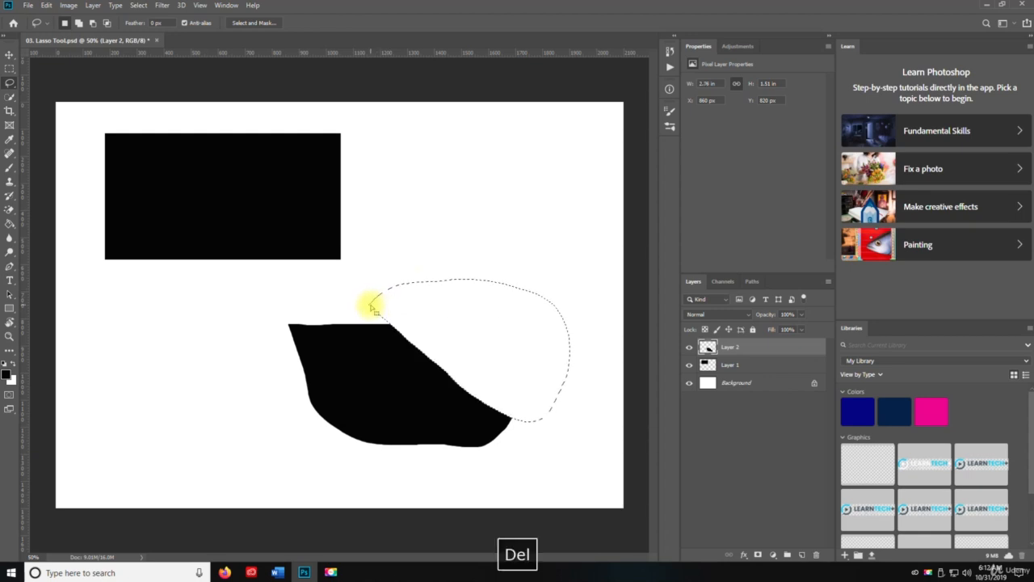
key(ctrl+d)
key(v)
drag(353, 397, 208, 397)
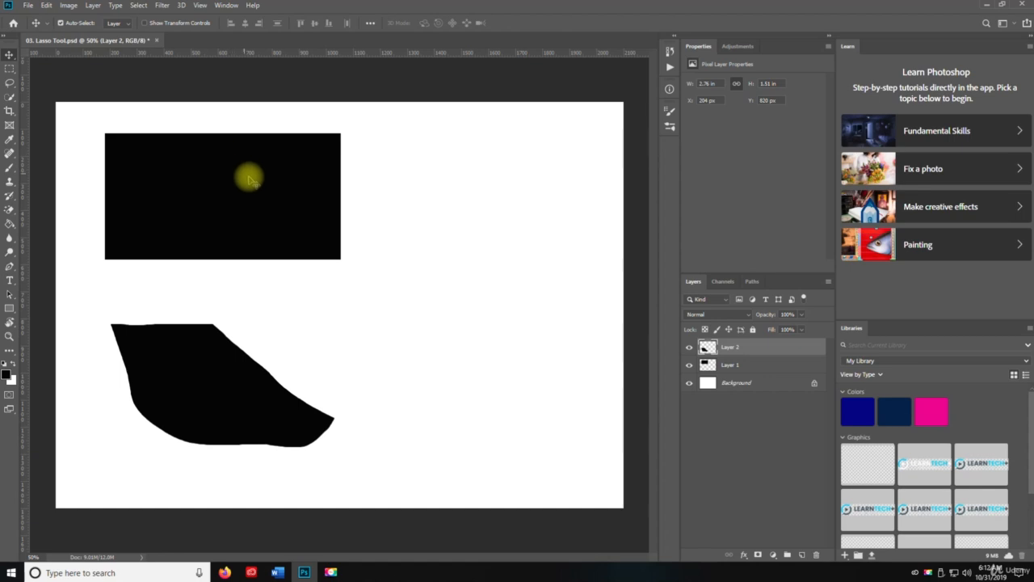
Outline a straight-edged area from inside the black rectangle toward the canvas's lower right with the Polygonal Lasso, delete it from Layer 1, and deselect
click(9, 84)
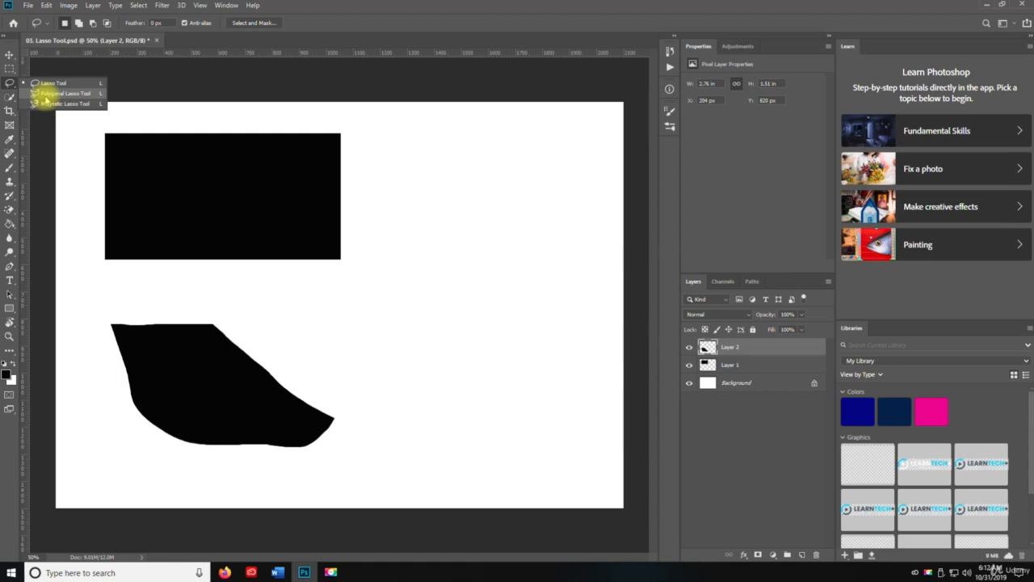
click(49, 95)
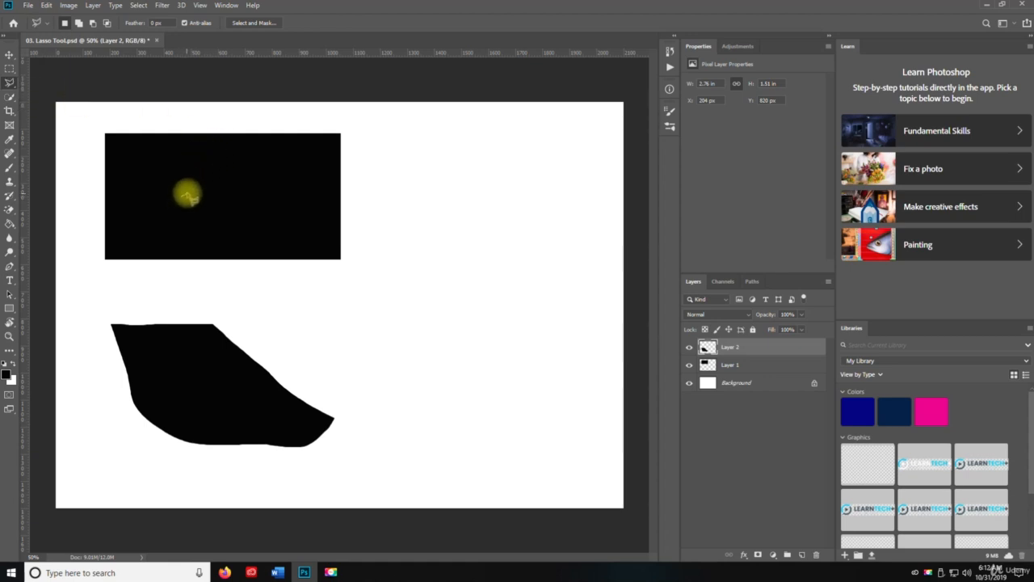
click(182, 195)
click(278, 157)
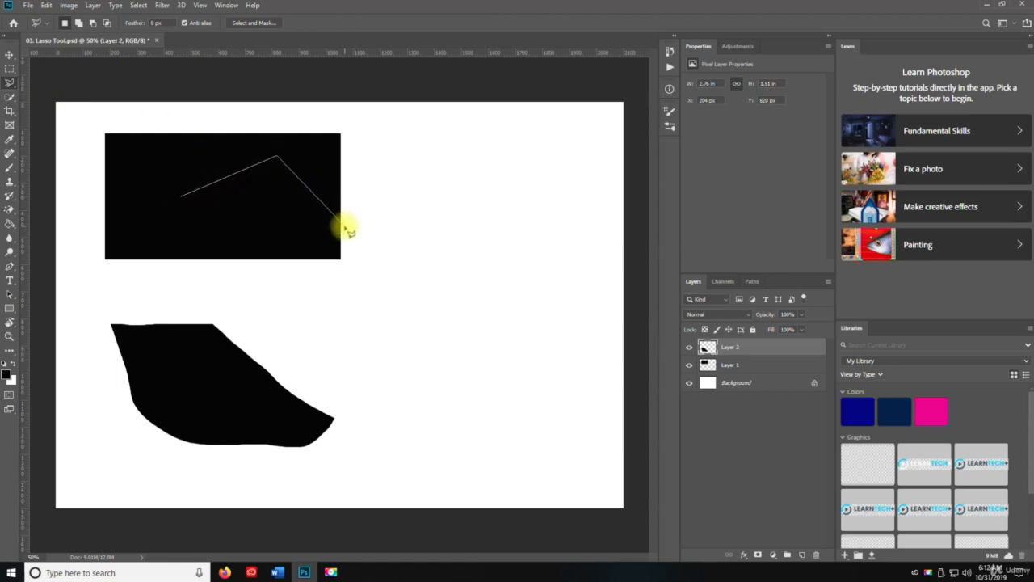
click(462, 321)
click(404, 378)
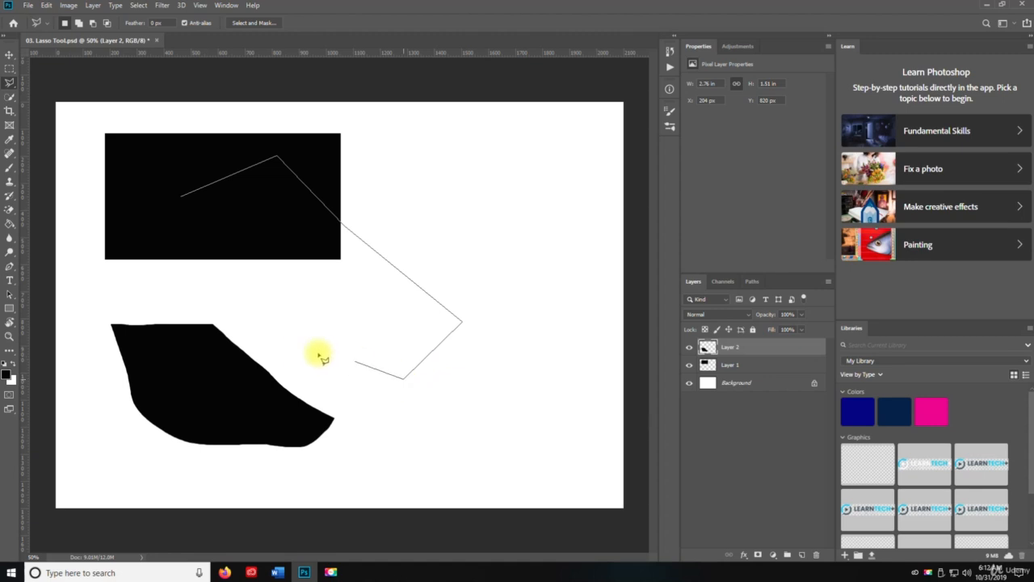
click(296, 350)
click(209, 288)
click(129, 243)
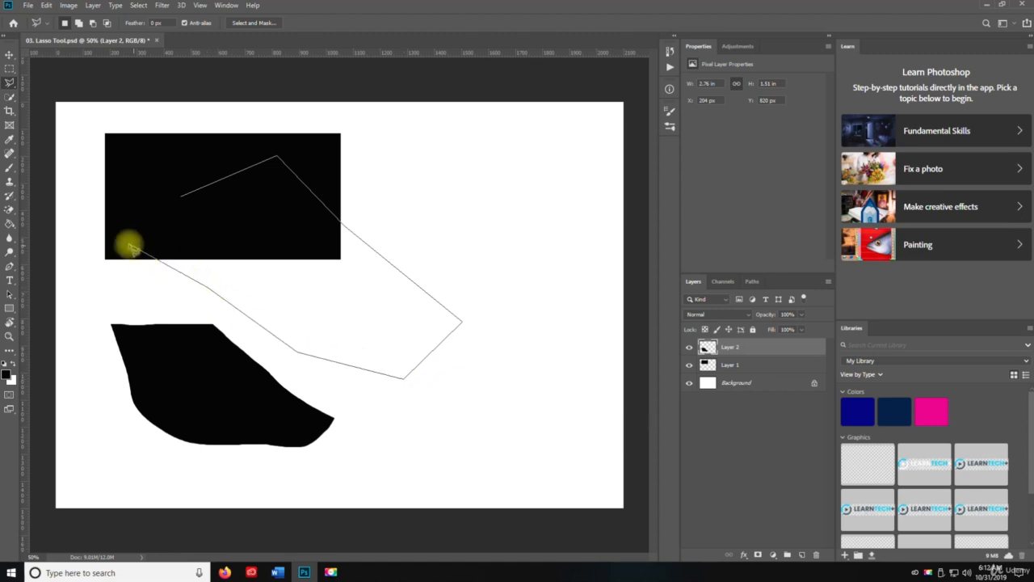
click(153, 200)
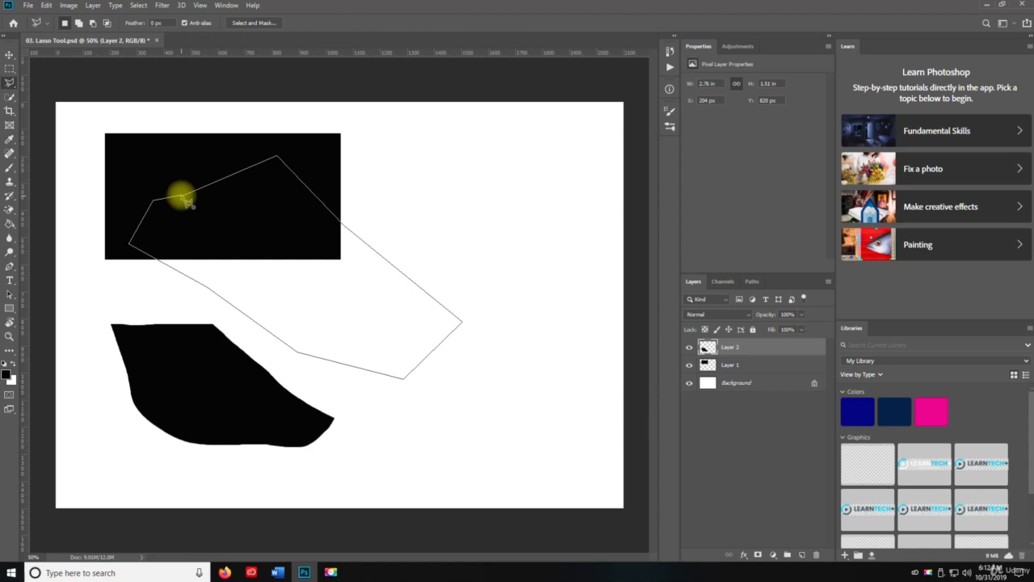
double_click(185, 198)
key(v)
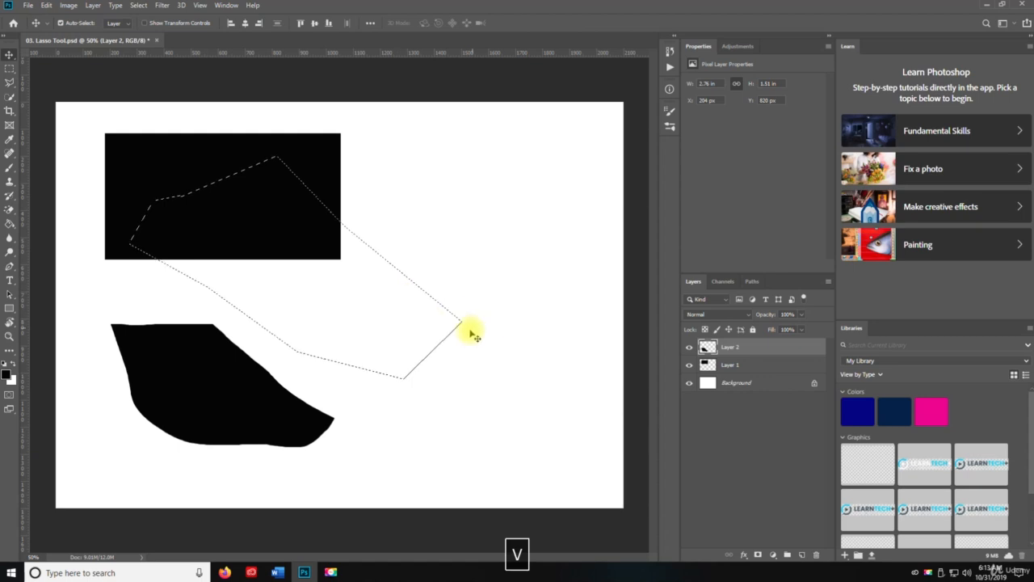
key(Delete)
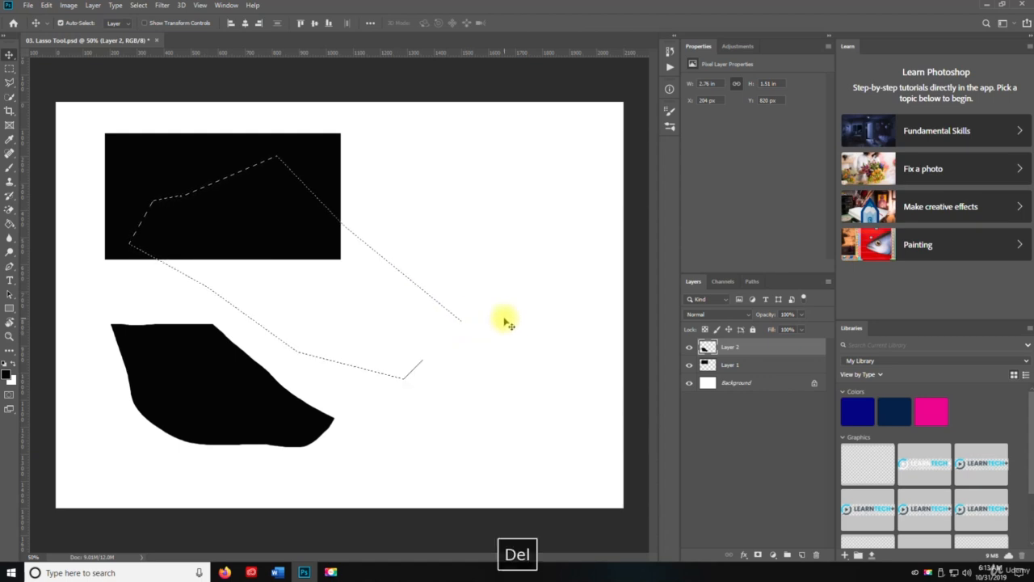
click(752, 370)
key(Delete)
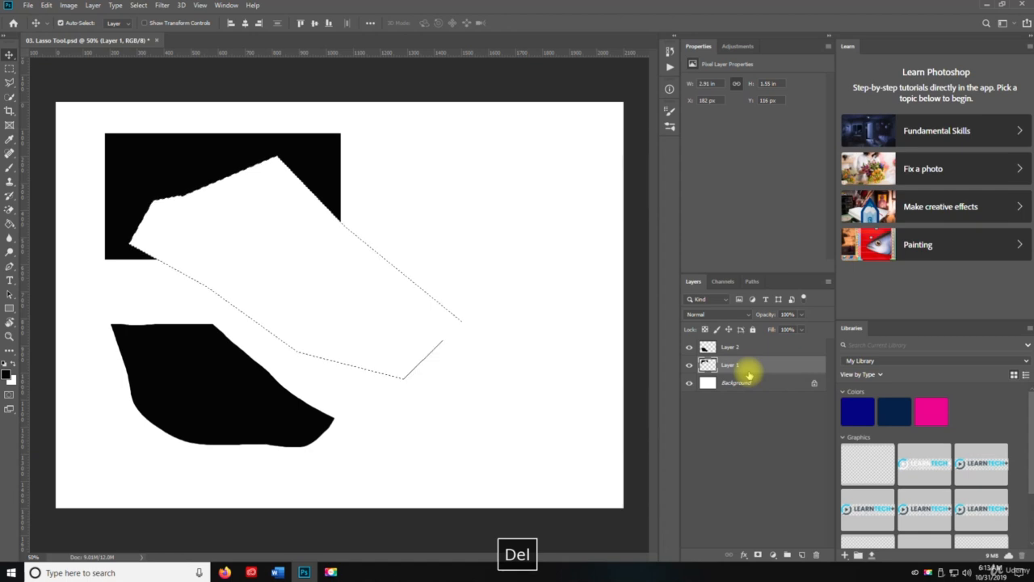
key(ctrl+d)
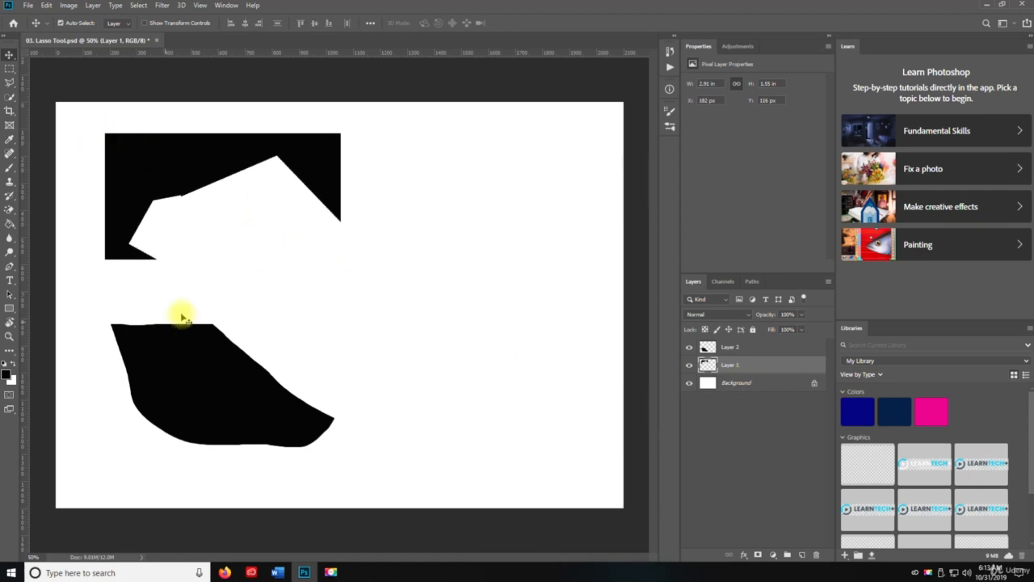
On Layer 2, outline most of the lower black shape with straight Polygonal Lasso edges corner to corner, delete the selected area, and deselect
click(9, 86)
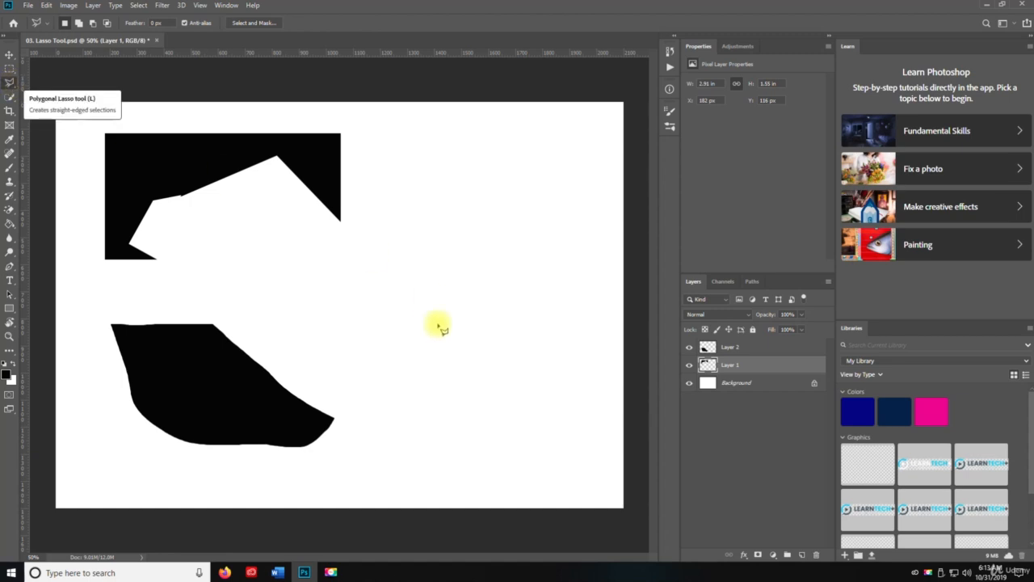
click(708, 347)
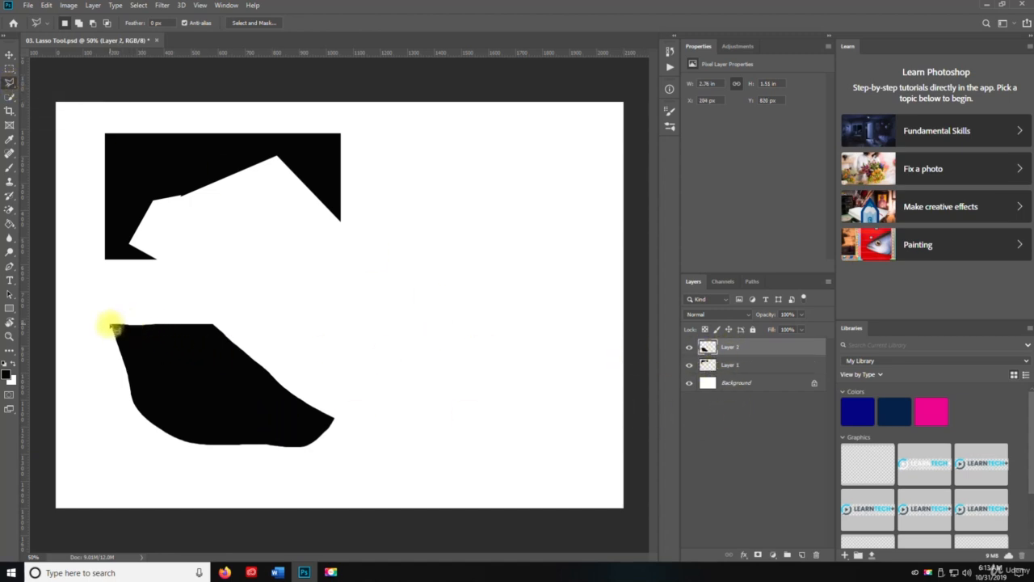
mouse_move(115, 328)
mouse_down()
mouse_move(206, 326)
mouse_move(272, 364)
mouse_move(322, 412)
mouse_up()
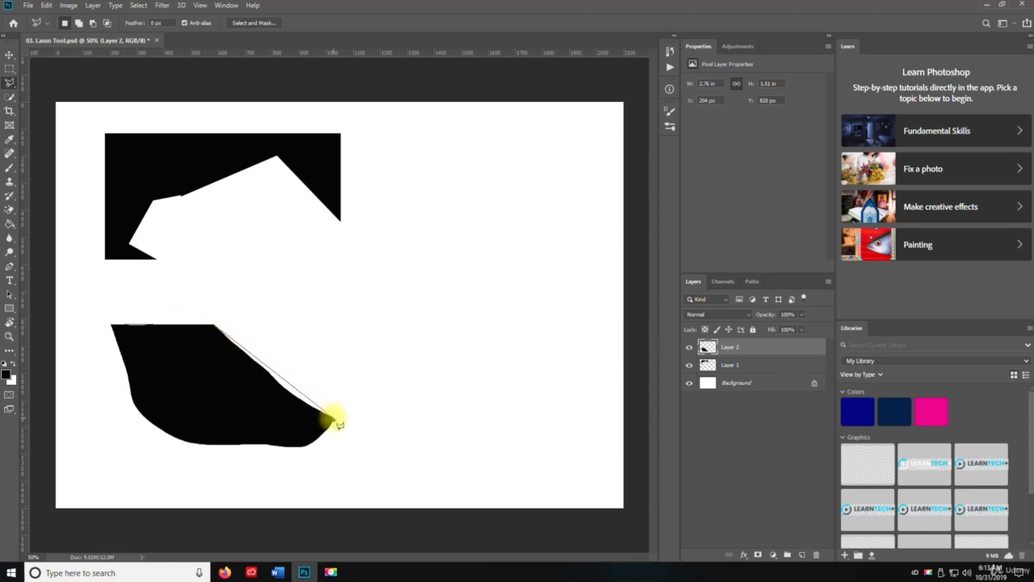
click(331, 418)
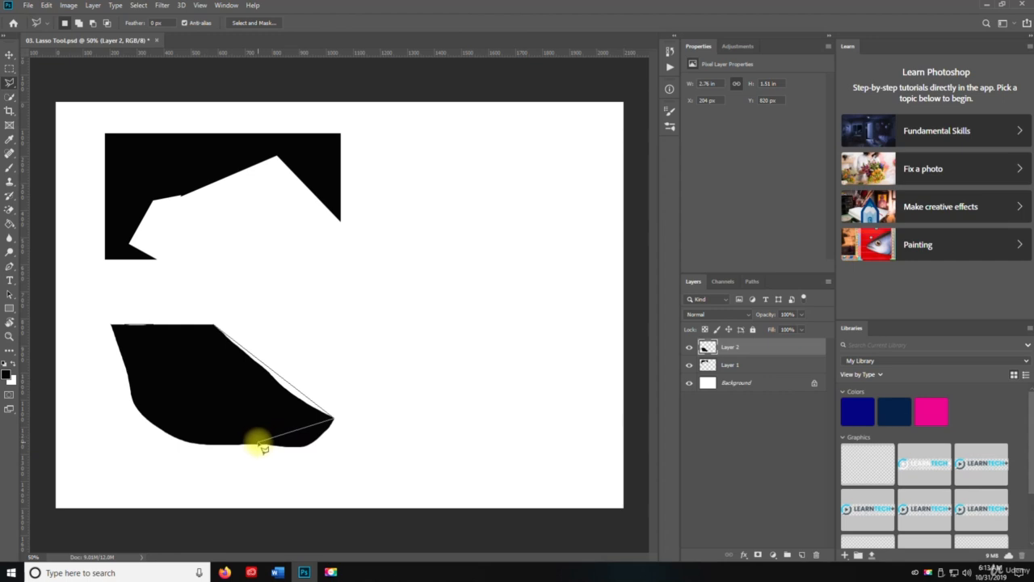
click(260, 442)
click(150, 417)
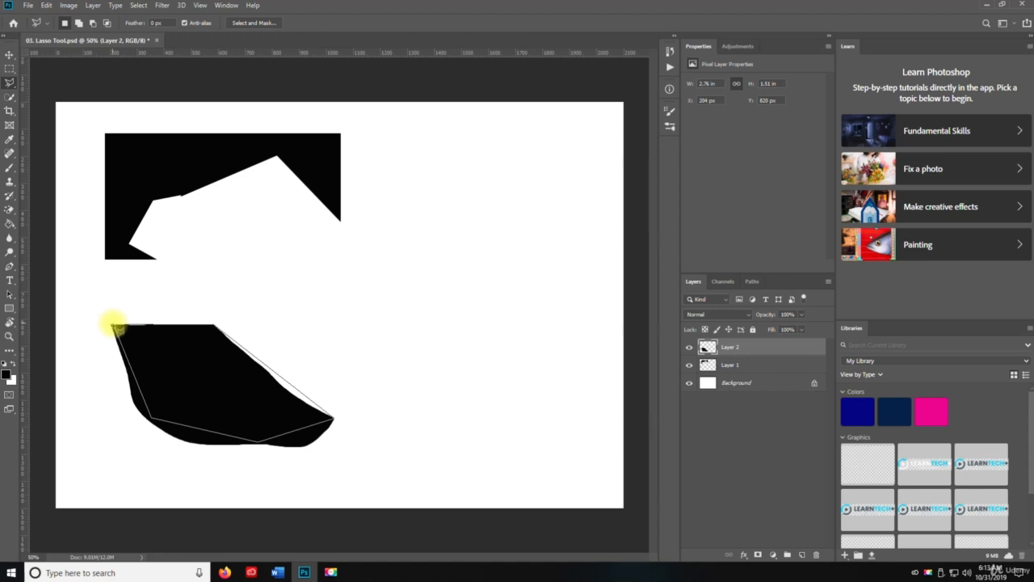
click(116, 329)
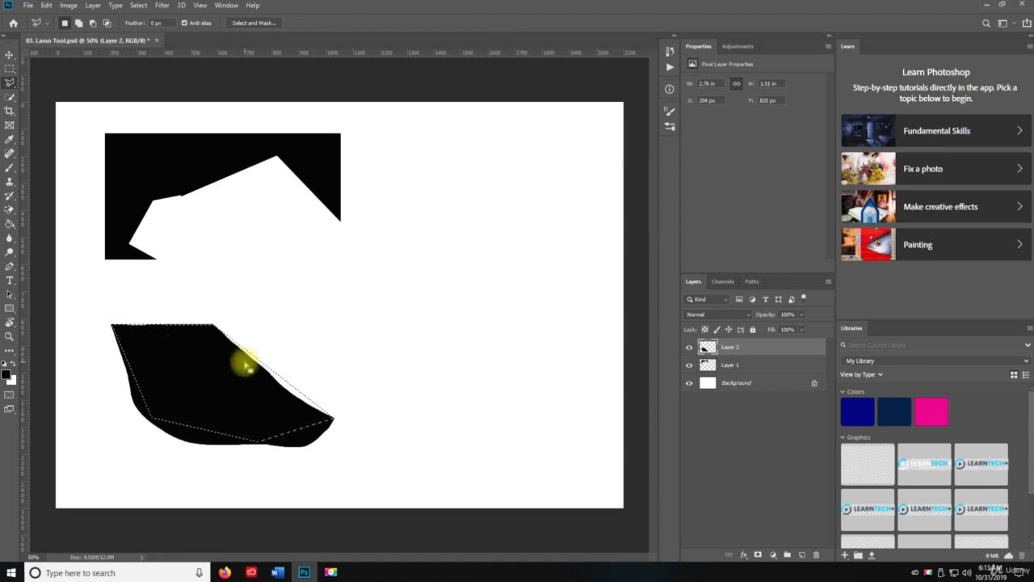
key(Delete)
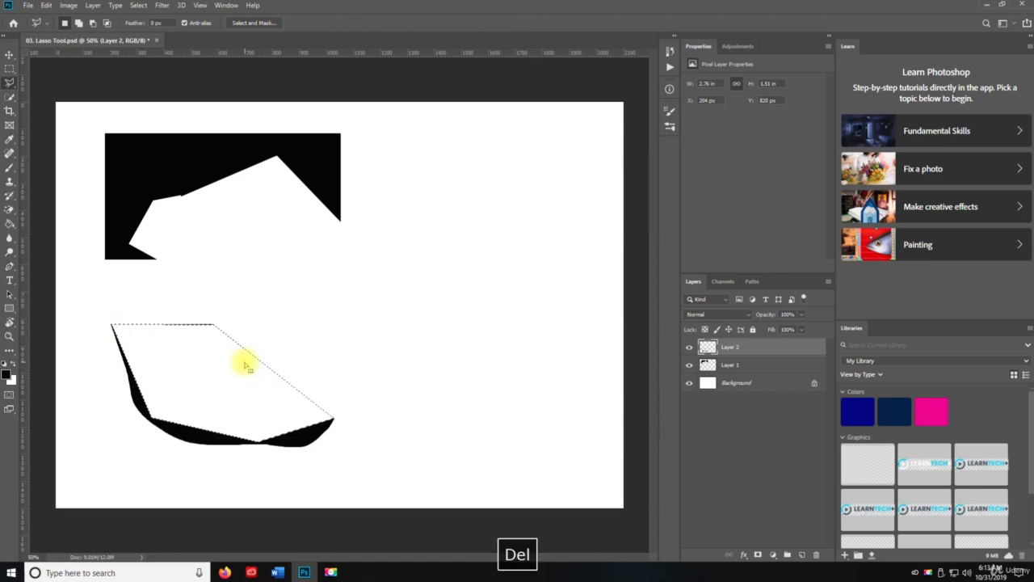
key(ctrl+d)
key(v)
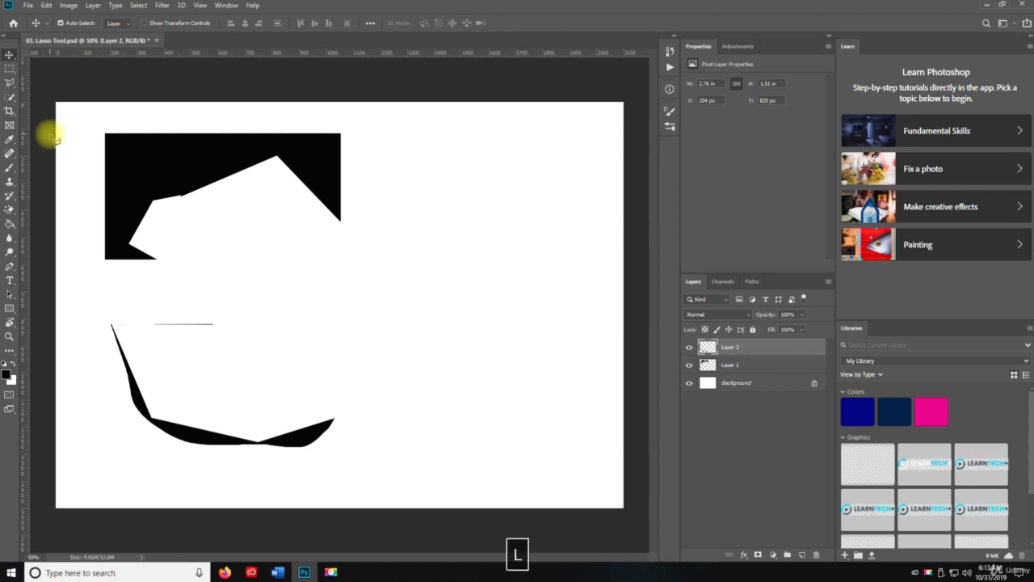
Try to trace the remaining piece of the upper black rectangle corner by corner with the Polygonal Lasso
mouse_move(115, 143)
mouse_down()
mouse_move(106, 134)
mouse_move(109, 253)
mouse_move(155, 267)
mouse_move(148, 254)
mouse_up()
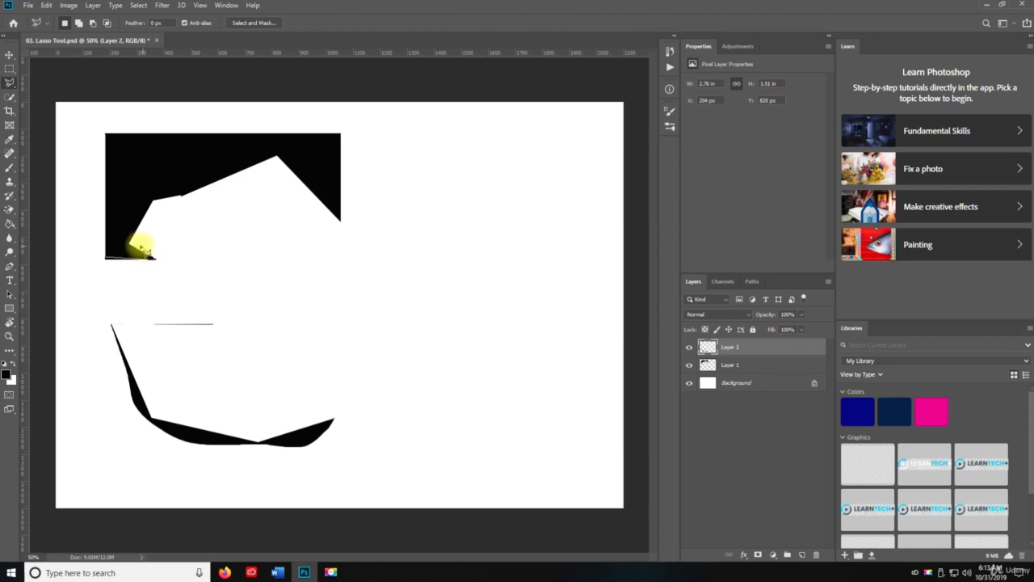
click(153, 200)
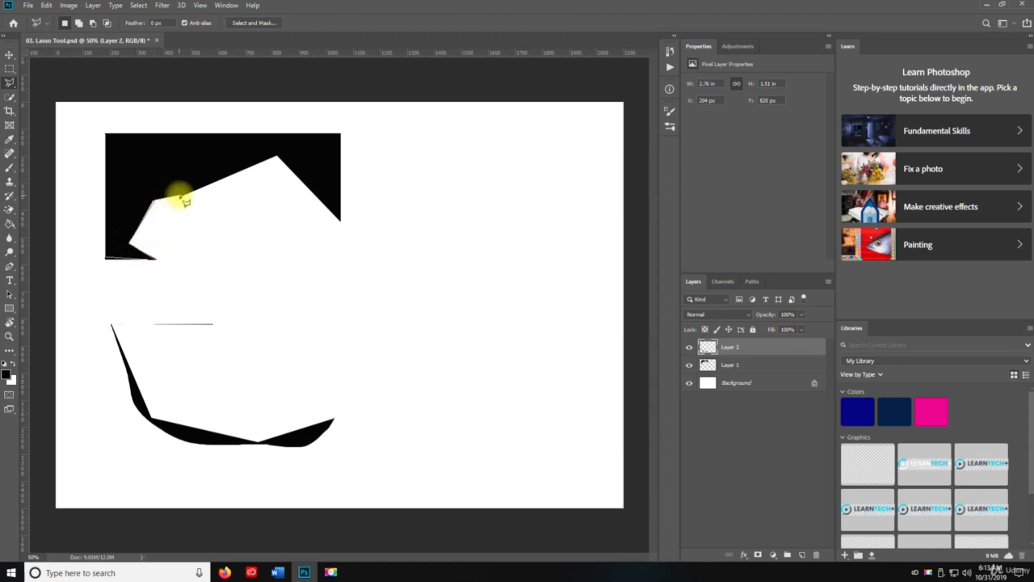
click(181, 195)
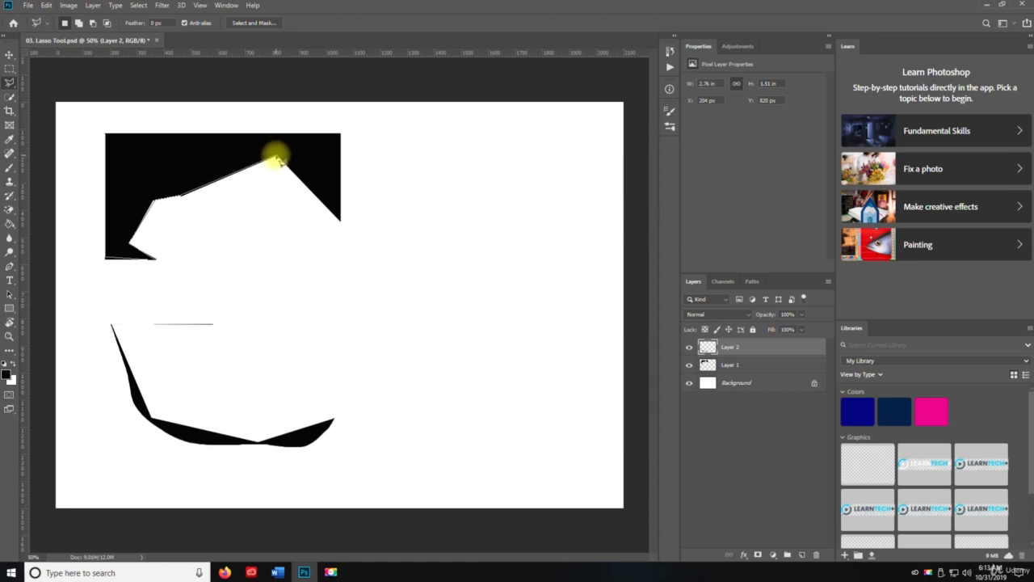
click(276, 159)
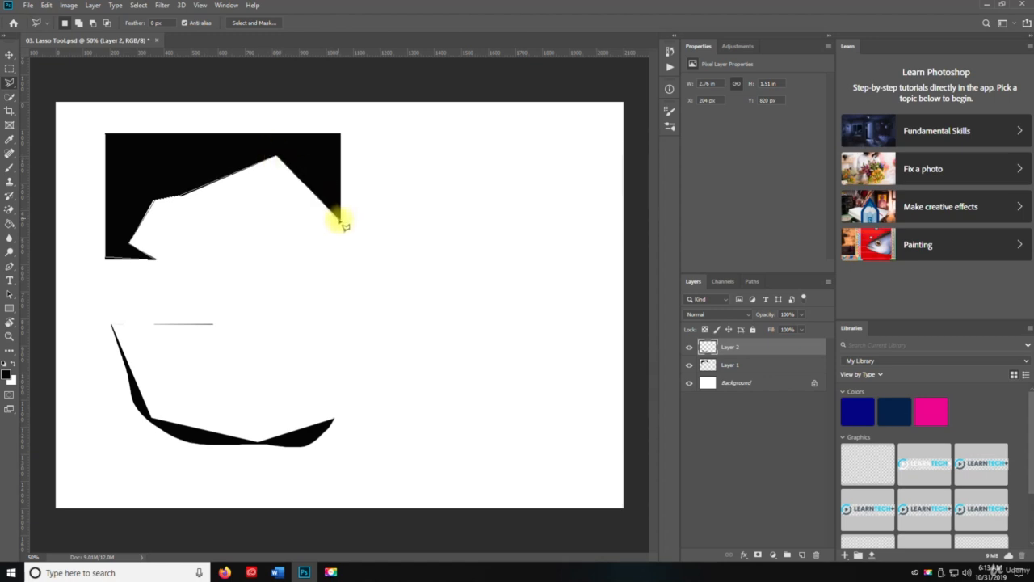
click(340, 220)
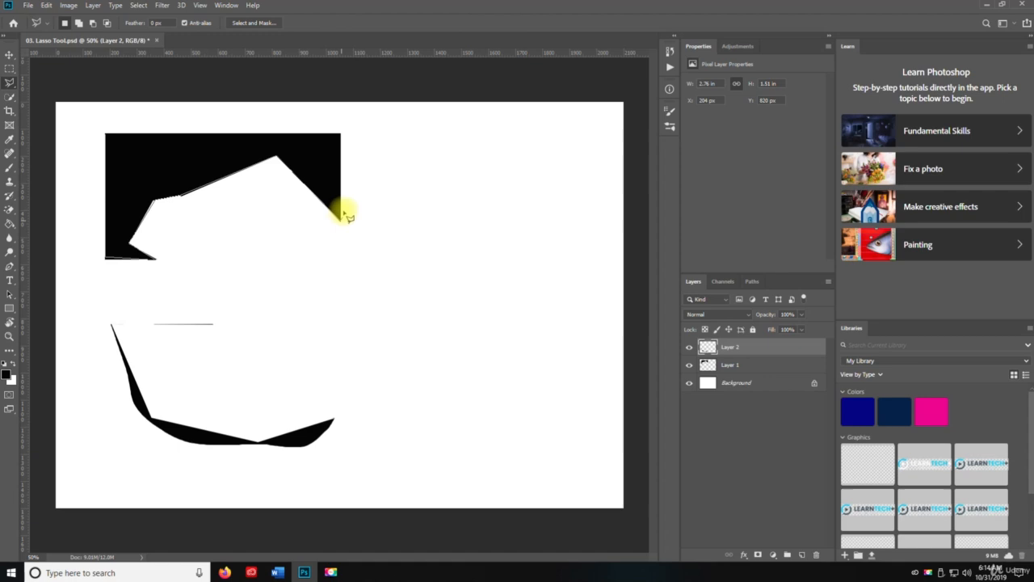
click(342, 134)
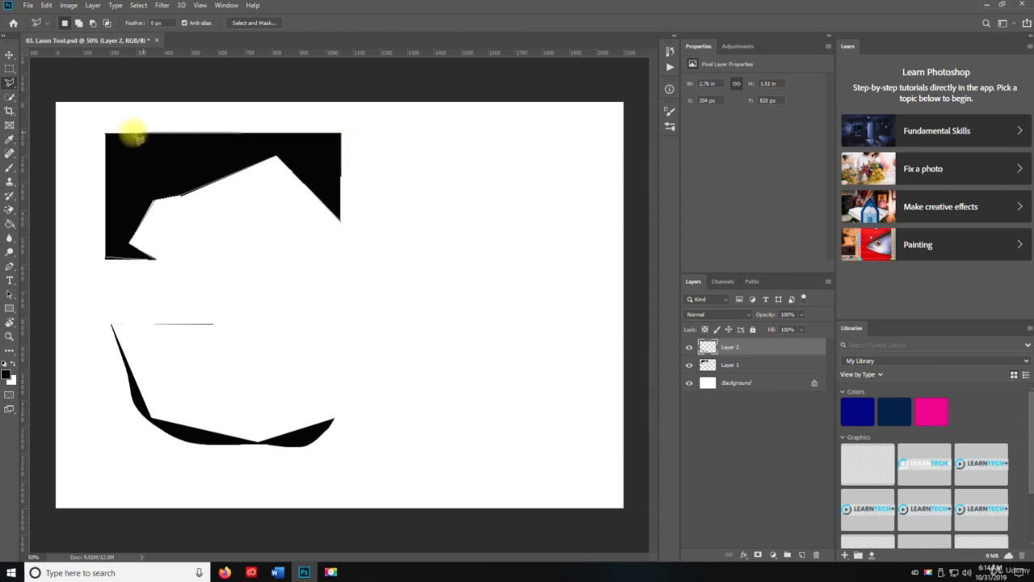
click(108, 135)
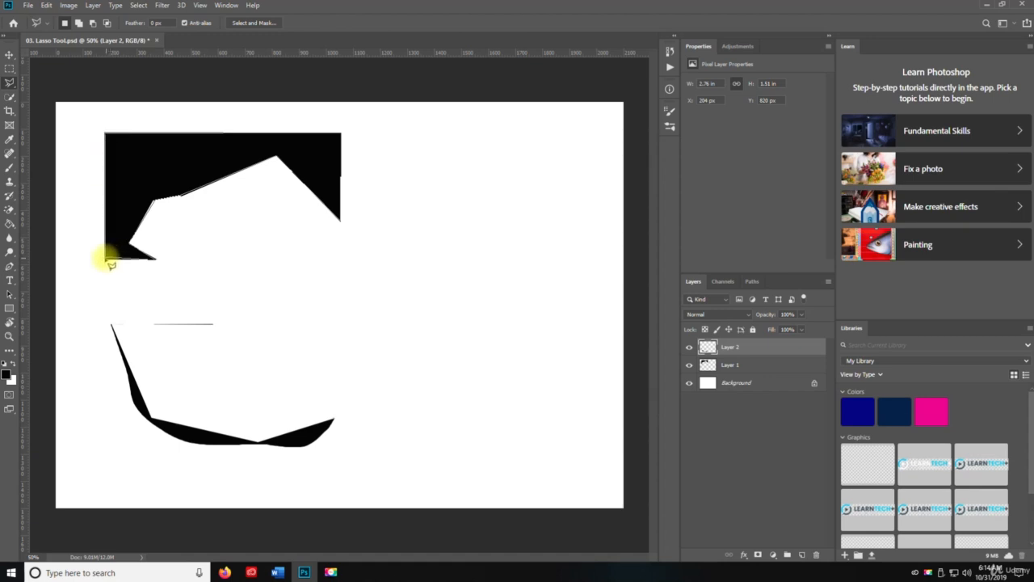
click(107, 258)
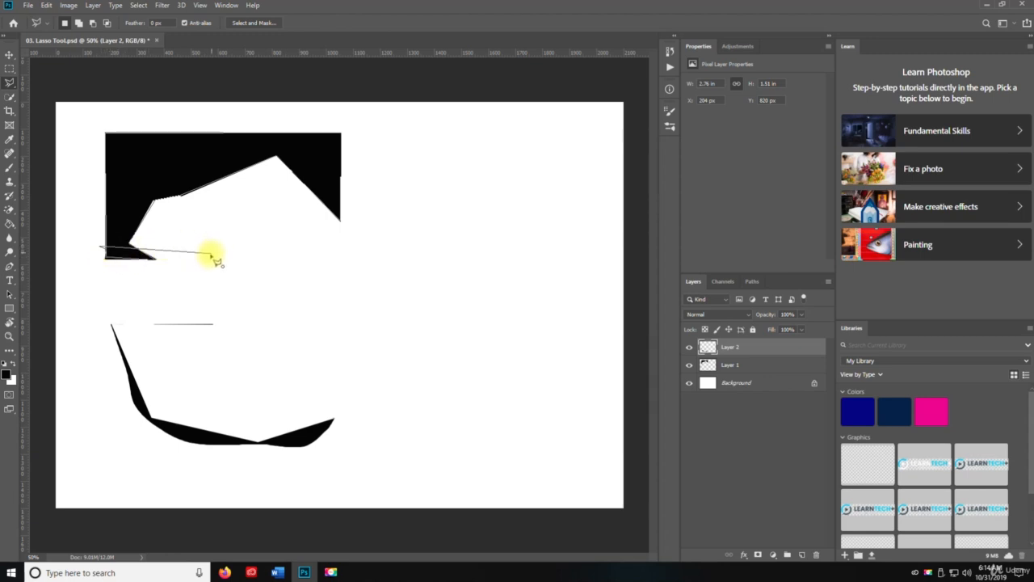
Extend the open polygonal outline with loose points across and outside the rectangle piece, close it into a selection, and deselect
key(ctrl+d)
click(16, 62)
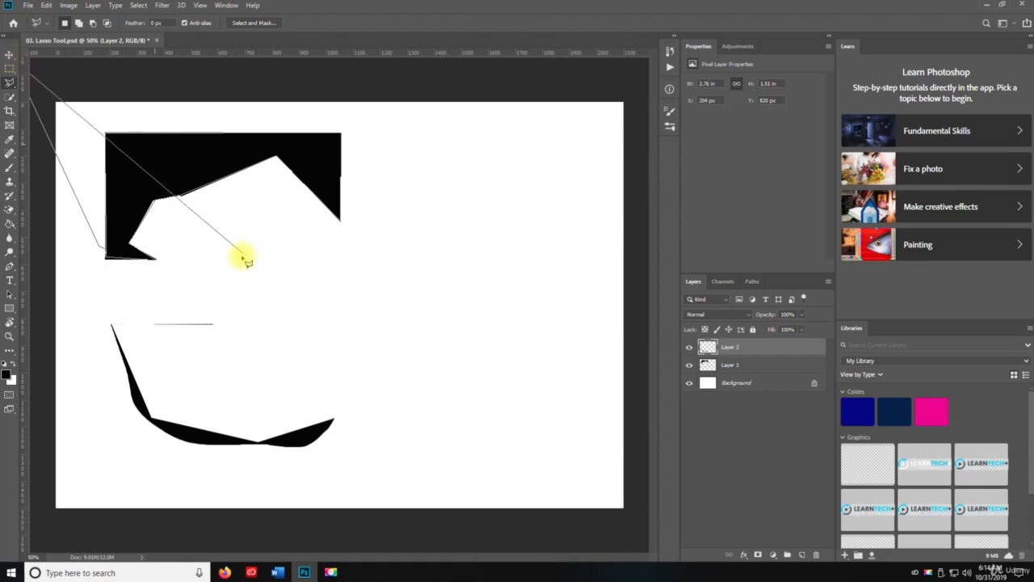
click(288, 285)
click(426, 281)
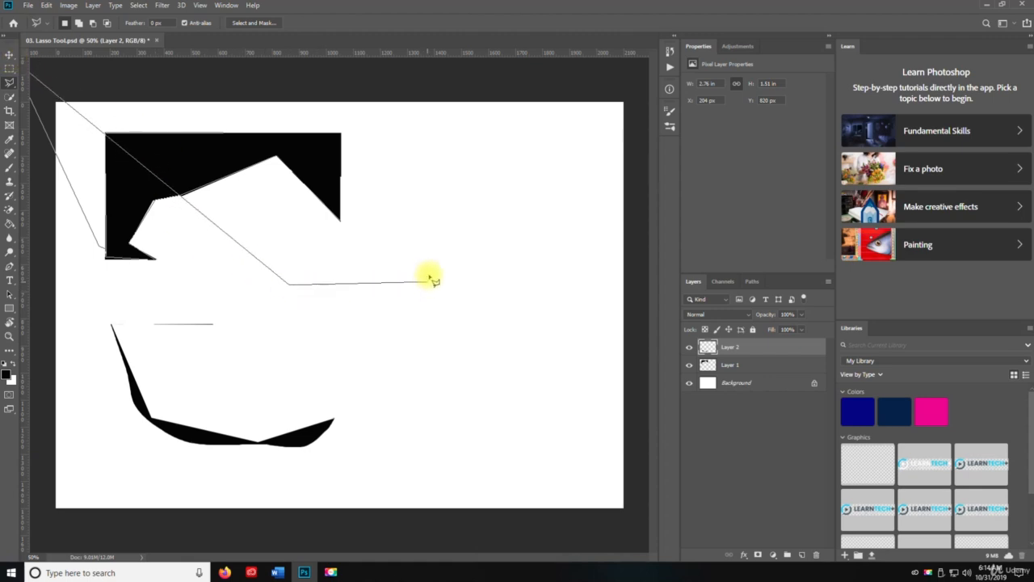
click(340, 218)
click(196, 128)
click(129, 164)
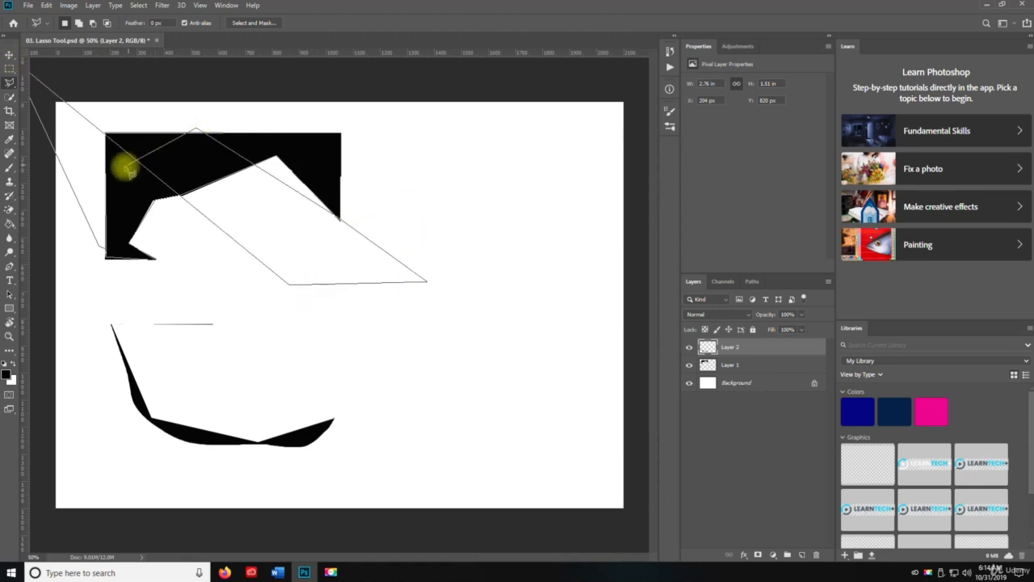
click(103, 214)
click(153, 259)
click(107, 134)
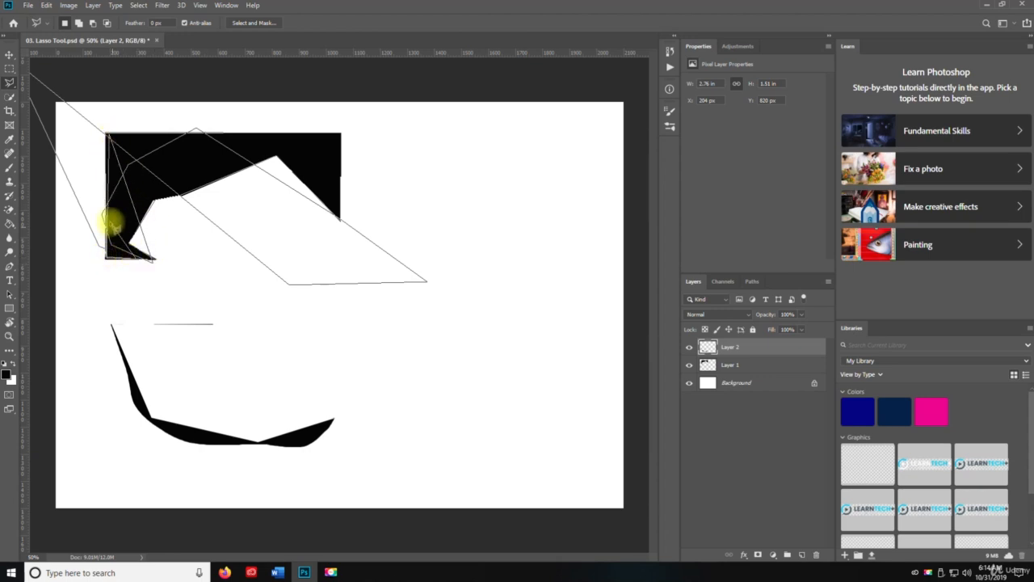
double_click(108, 138)
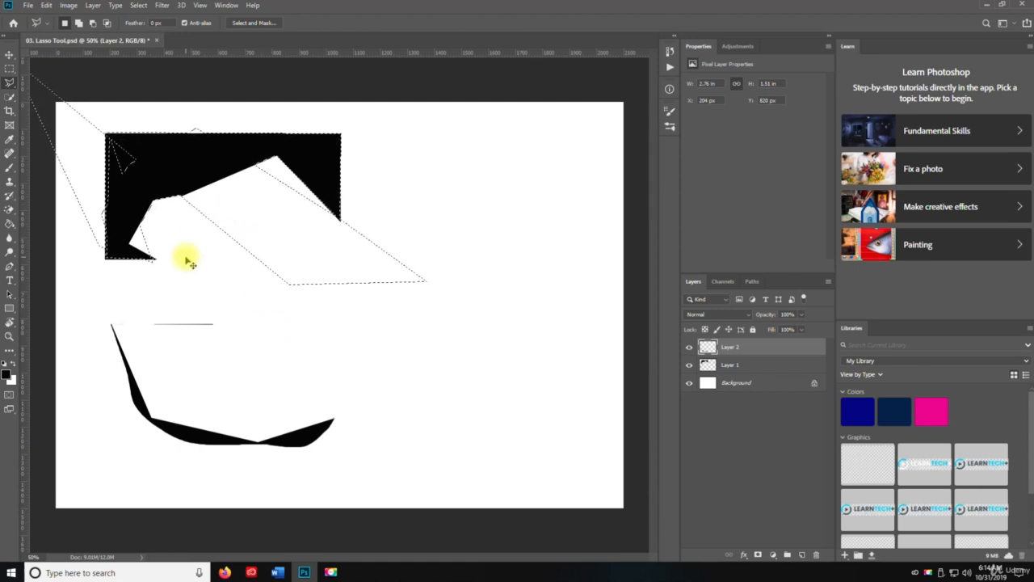
key(ctrl+d)
key(v)
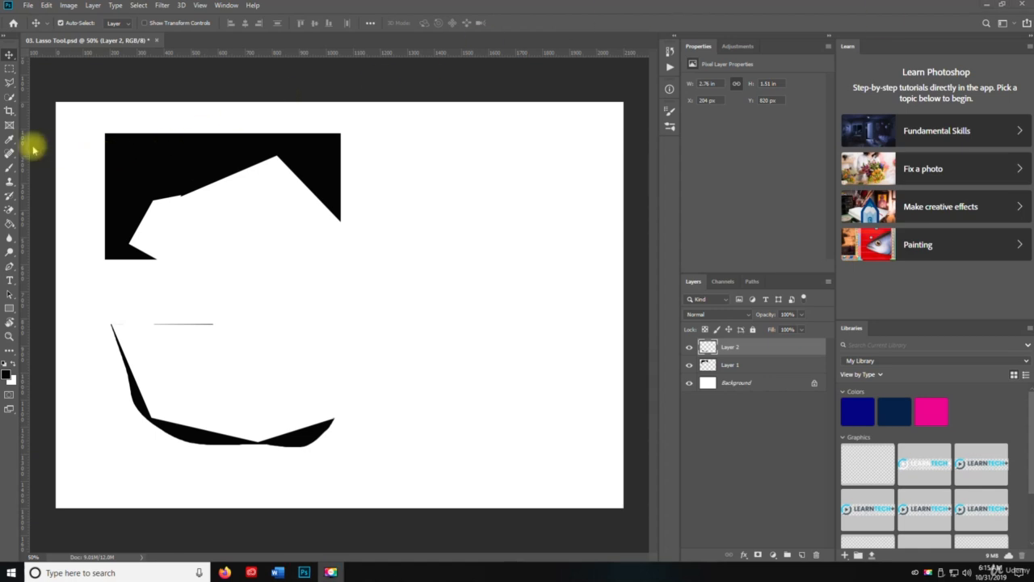
Outline the left part of the upper black shape with the Polygonal Lasso, delete the selected area from Layer 1, and deselect
key(space)
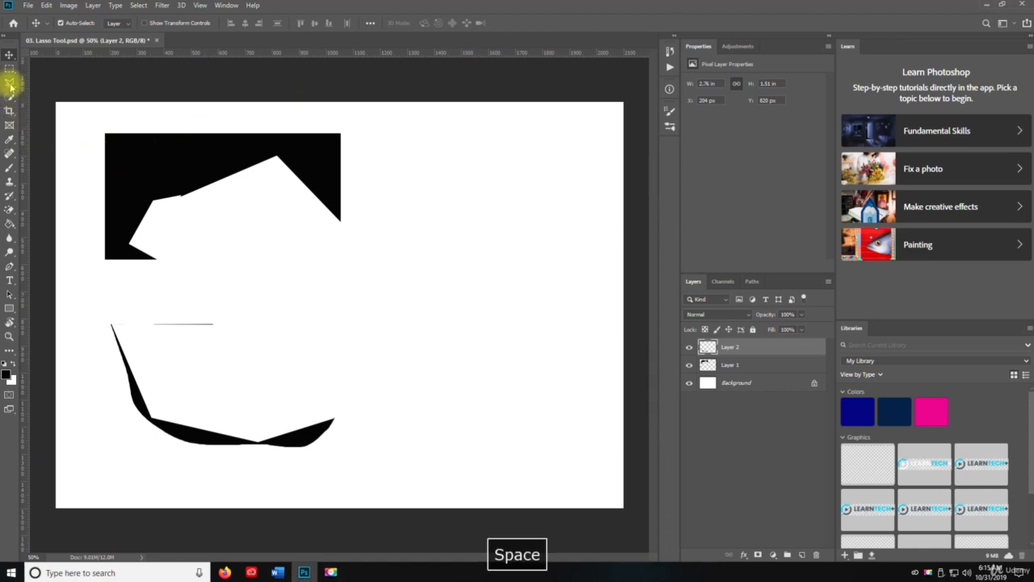
right_click(10, 84)
click(51, 91)
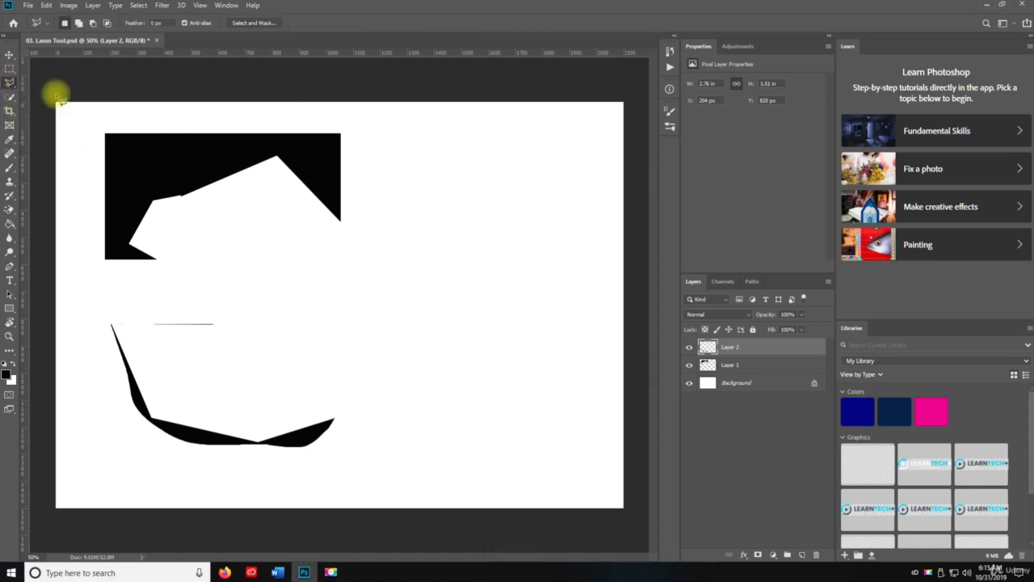
click(109, 136)
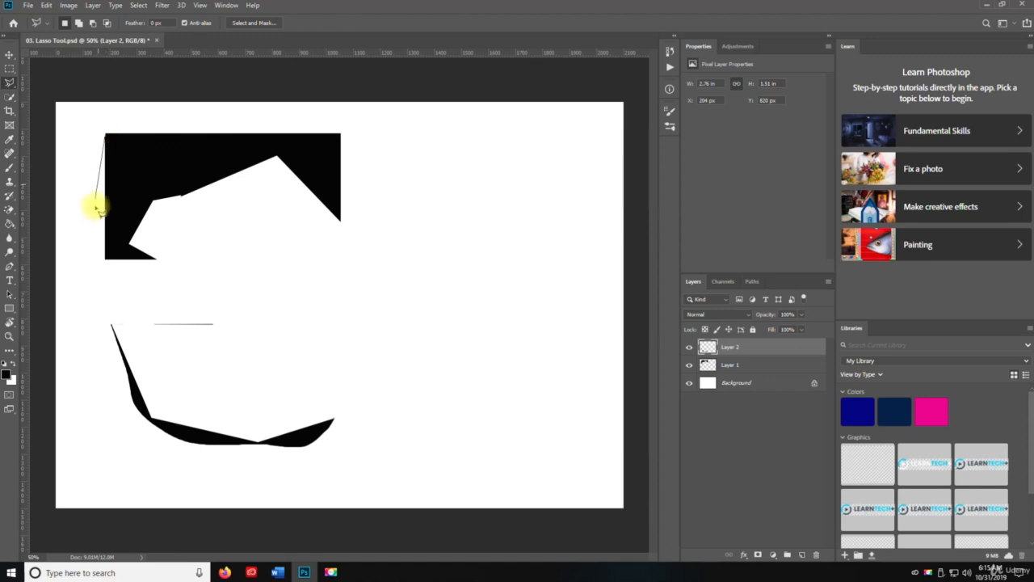
click(107, 260)
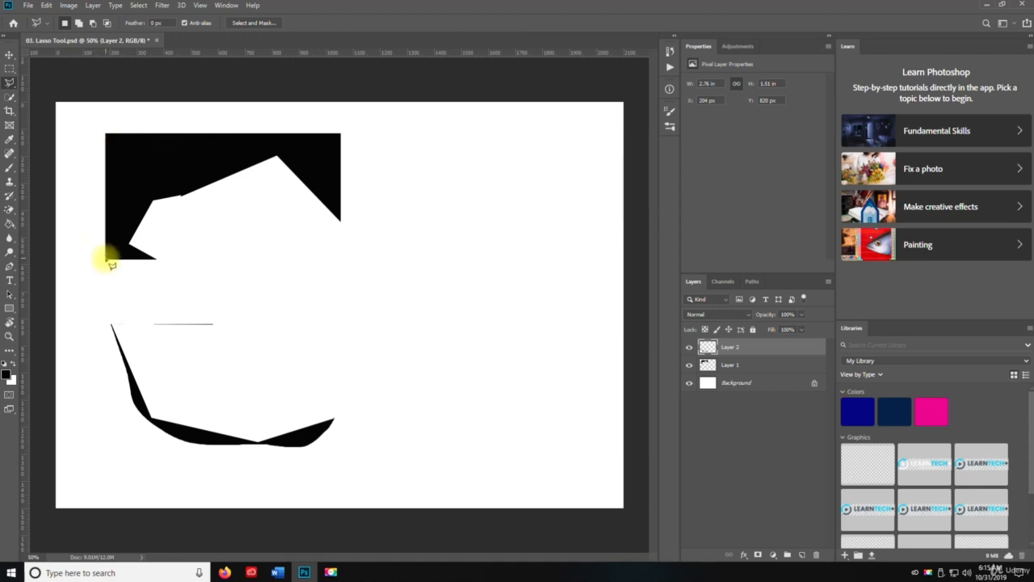
click(155, 259)
click(129, 245)
click(153, 199)
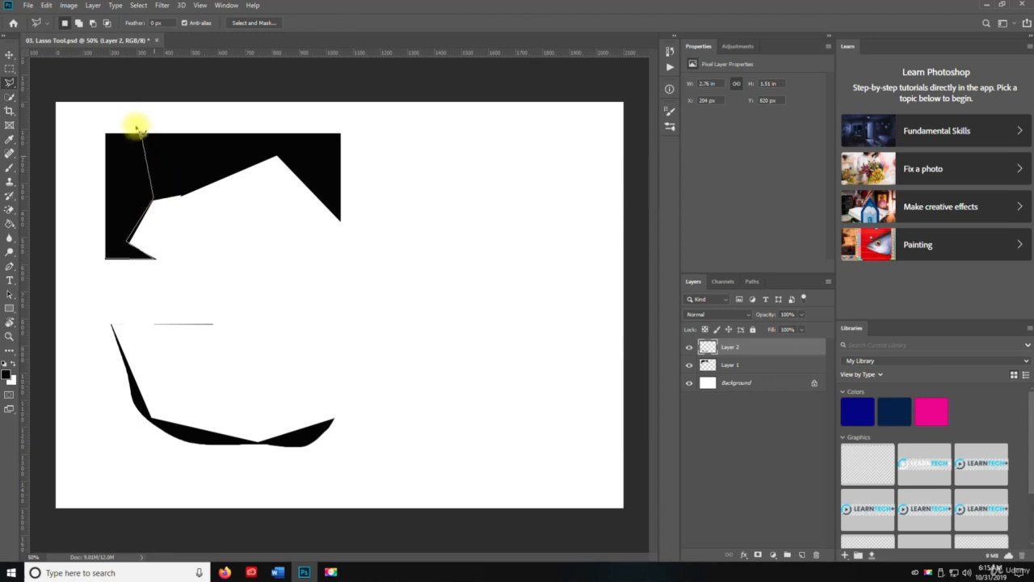
click(108, 134)
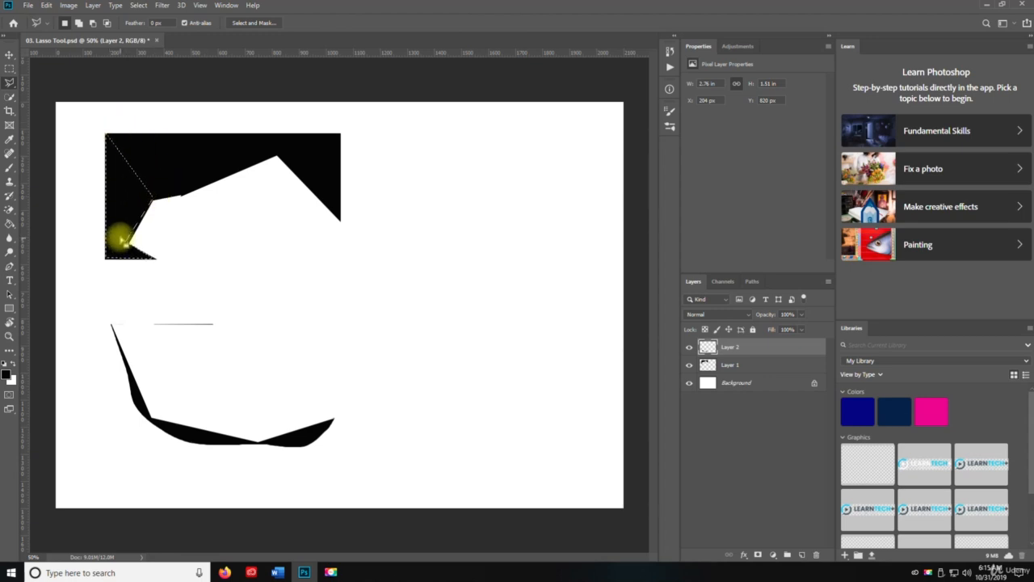
key(Delete)
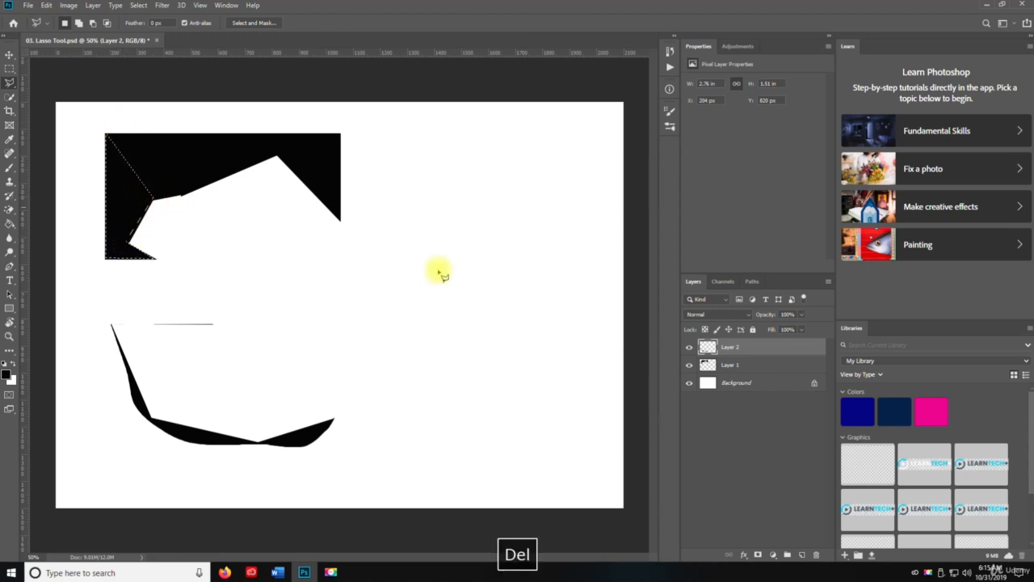
click(716, 365)
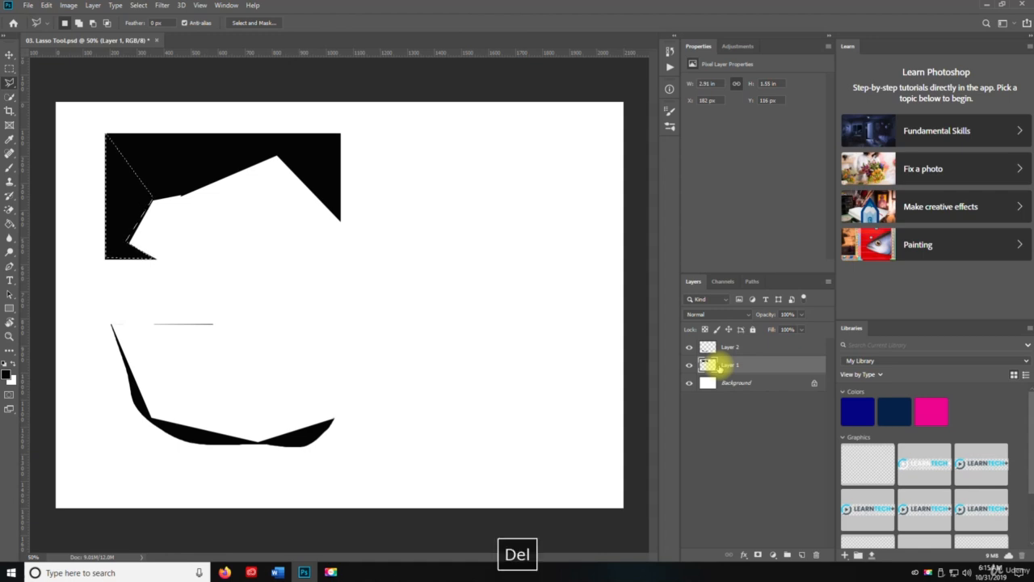
key(Delete)
key(ctrl+d)
key(v)
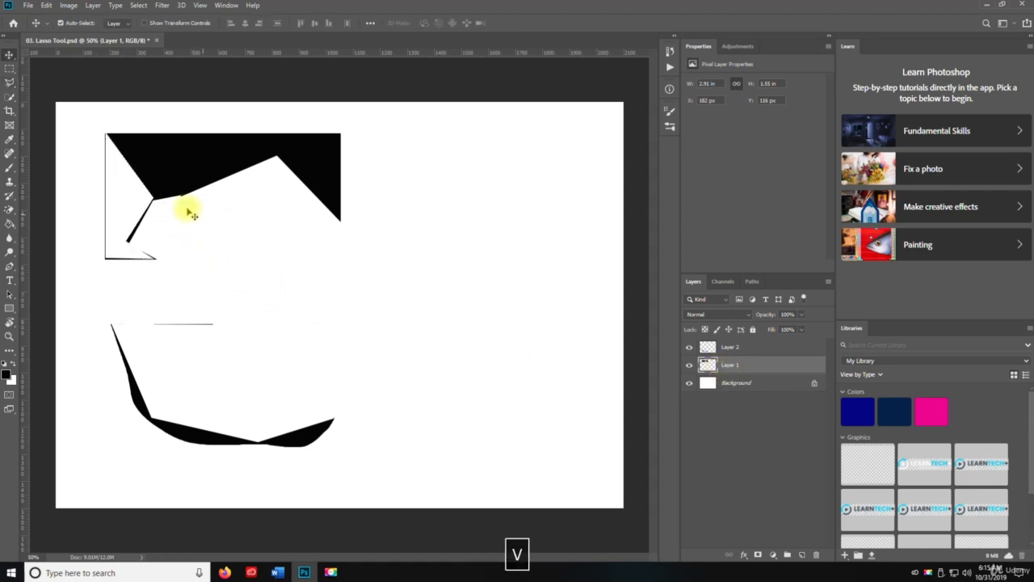
Trace the remaining solid part of the upper black shape with the Magnetic Lasso, delete it from Layer 1, and deselect
click(14, 84)
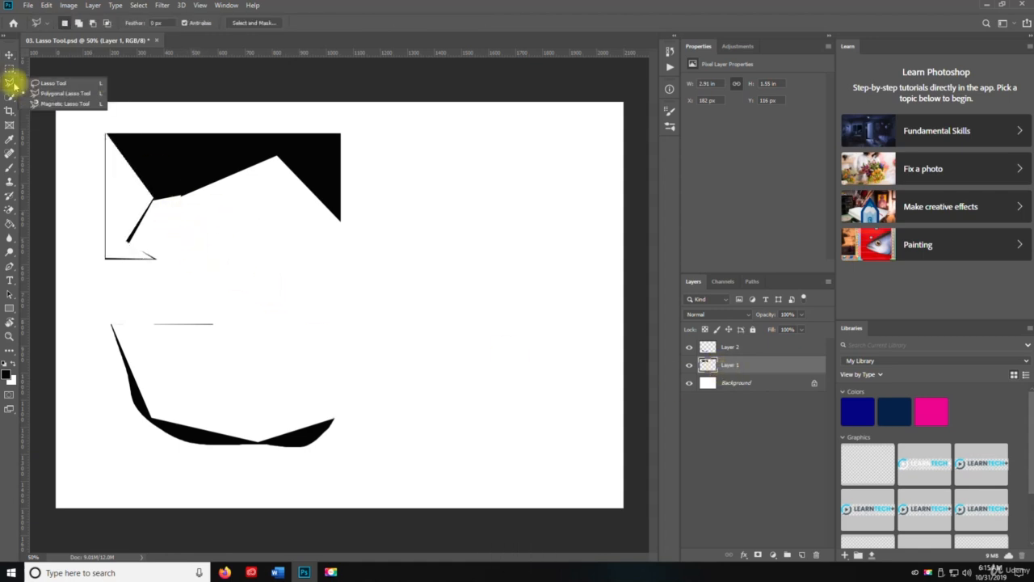
click(51, 105)
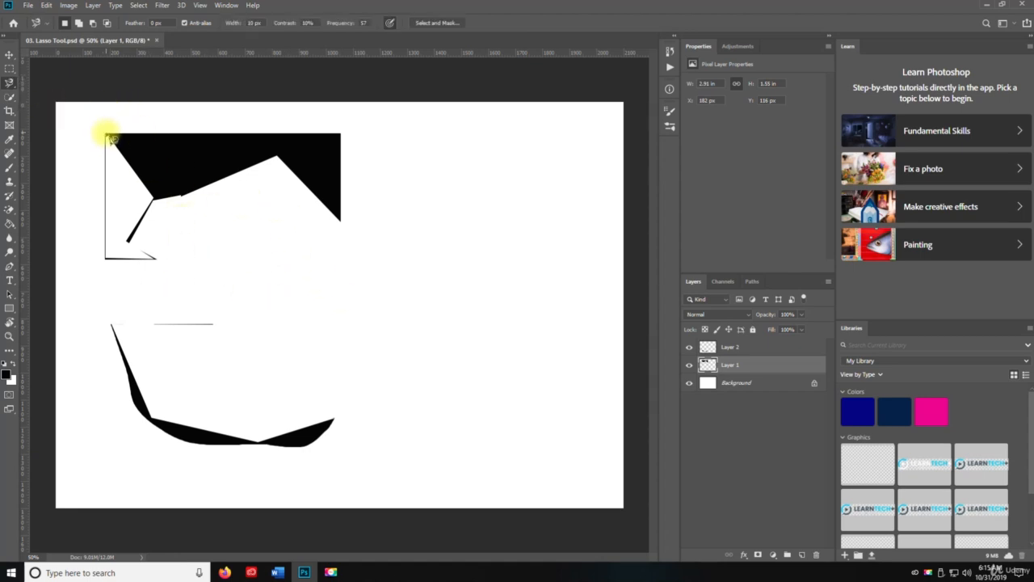
click(106, 134)
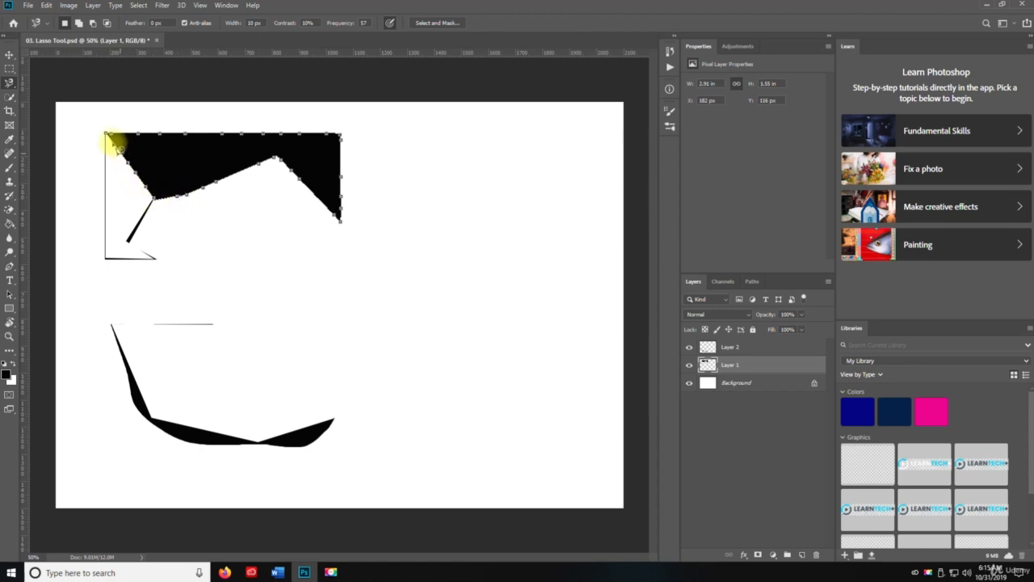
click(111, 137)
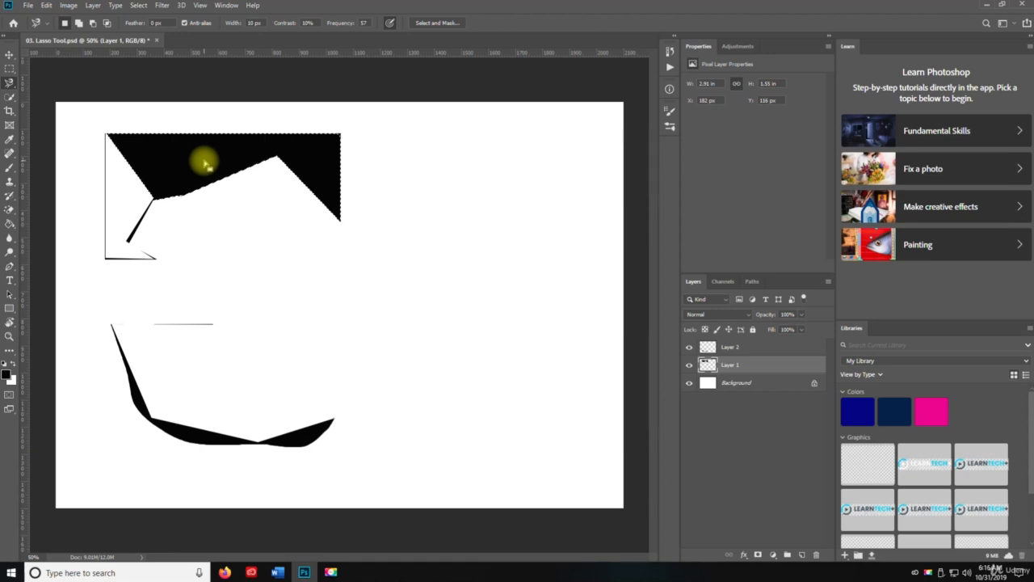
key(Delete)
key(ctrl+d)
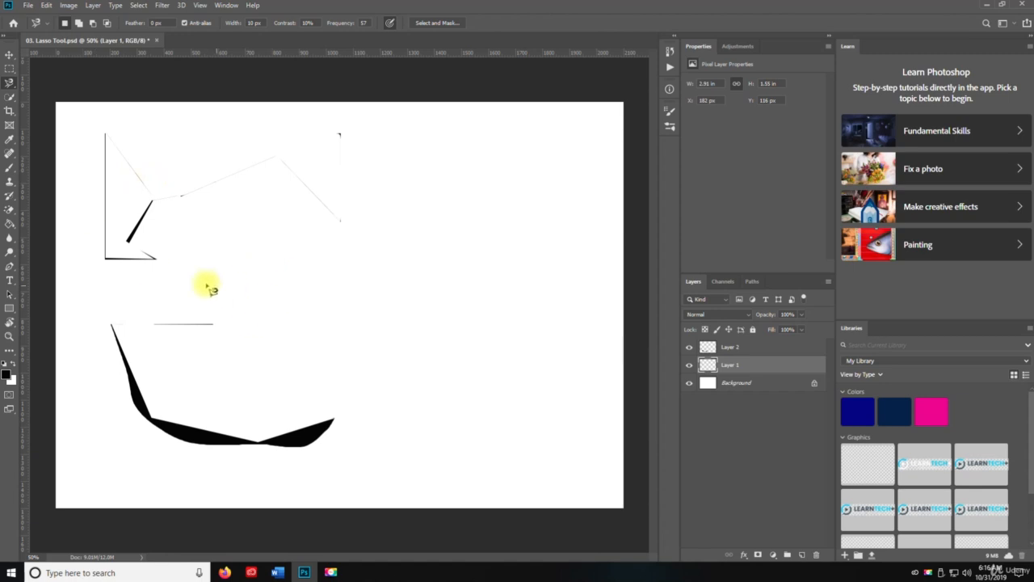
Trace the lower curved black shape with the Magnetic Lasso and copy the selected area from Layer 2
click(113, 327)
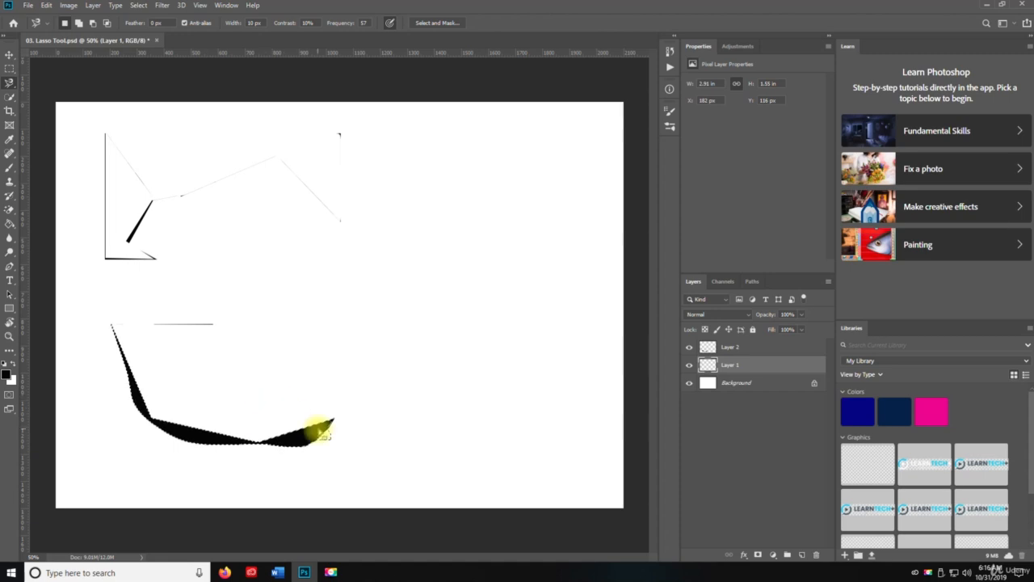
key(v)
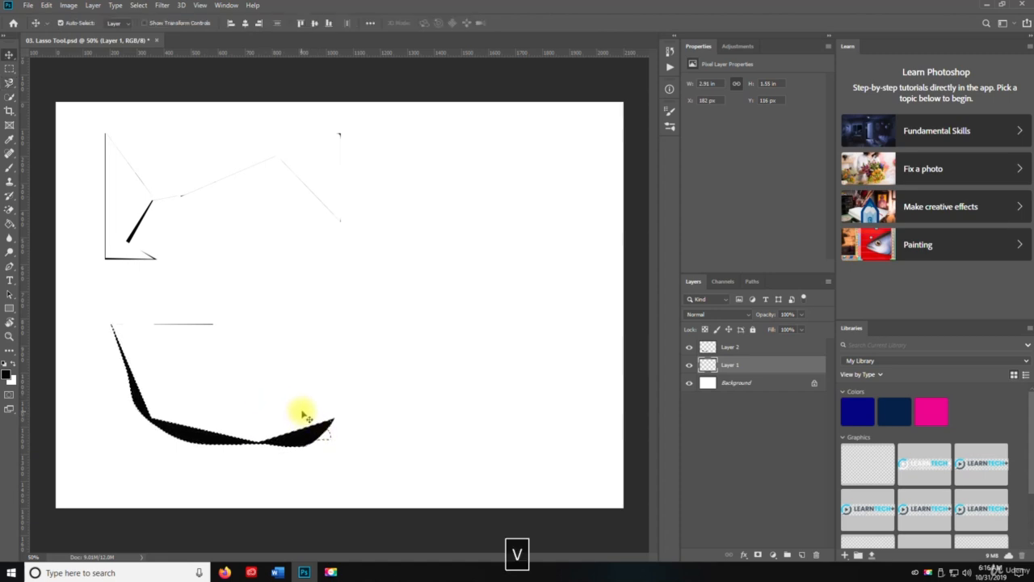
key(ctrl)
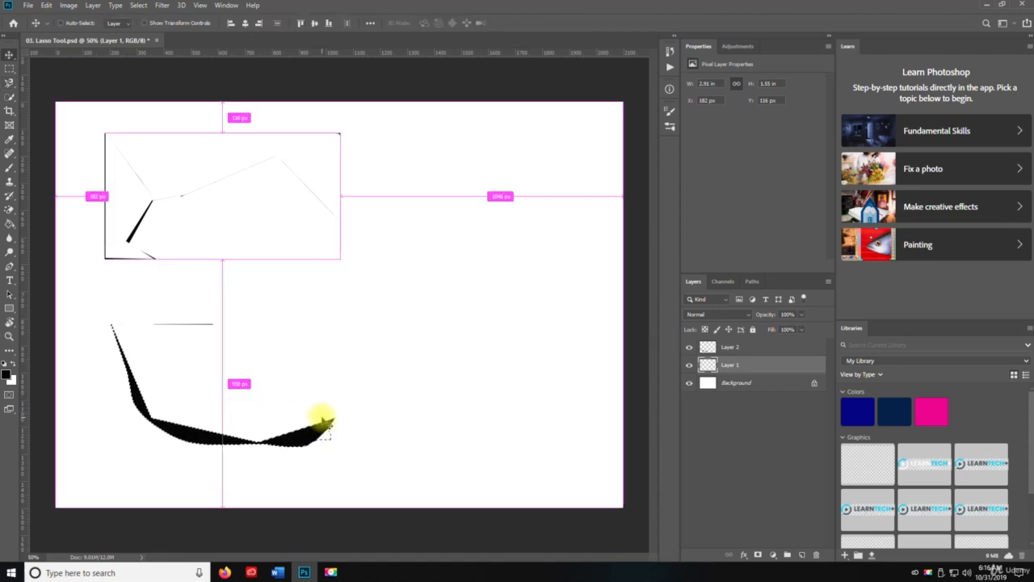
key(ctrl+c)
click(505, 212)
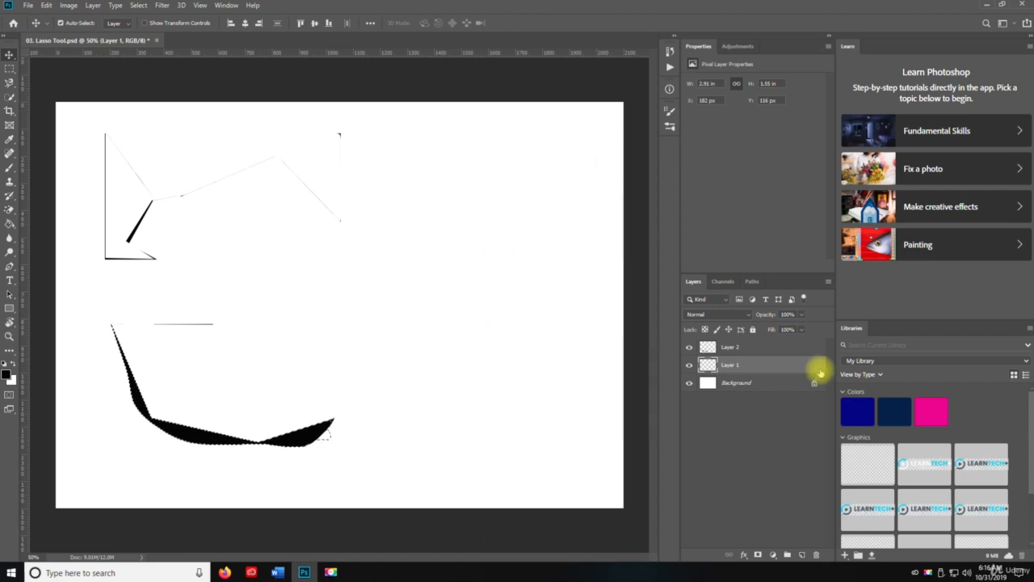
click(732, 349)
key(ctrl)
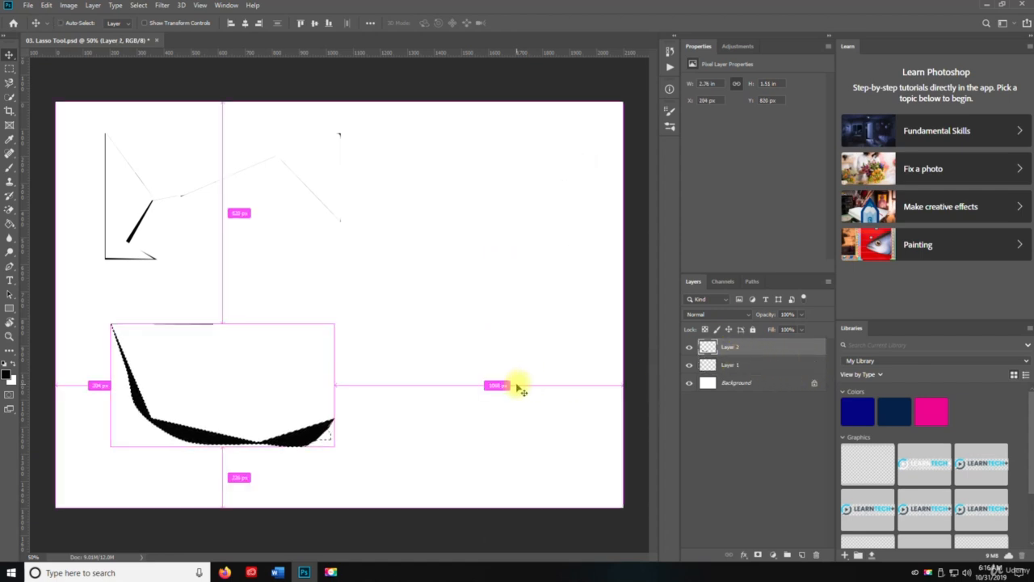
key(ctrl+c)
Paste the copied curved shape onto a new layer and move it up and right to about X 800 px, Y 332 px
click(802, 554)
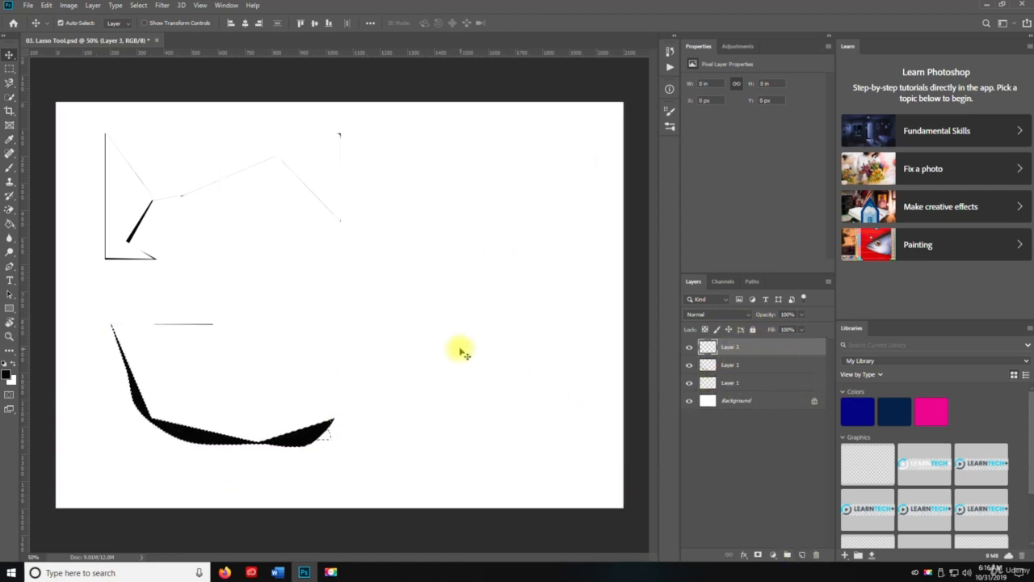
key(ctrl+v)
key(v)
drag(293, 430, 450, 297)
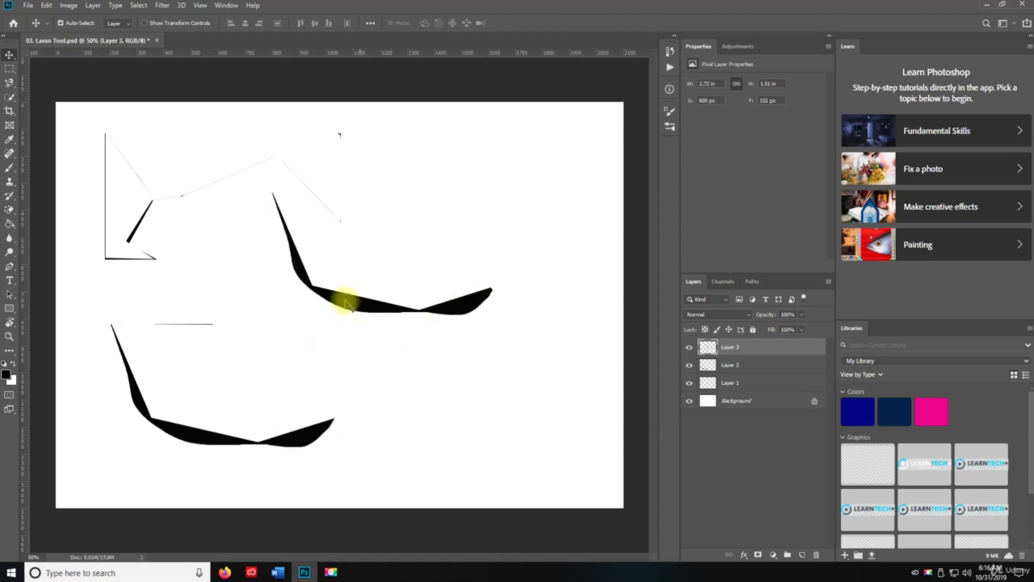